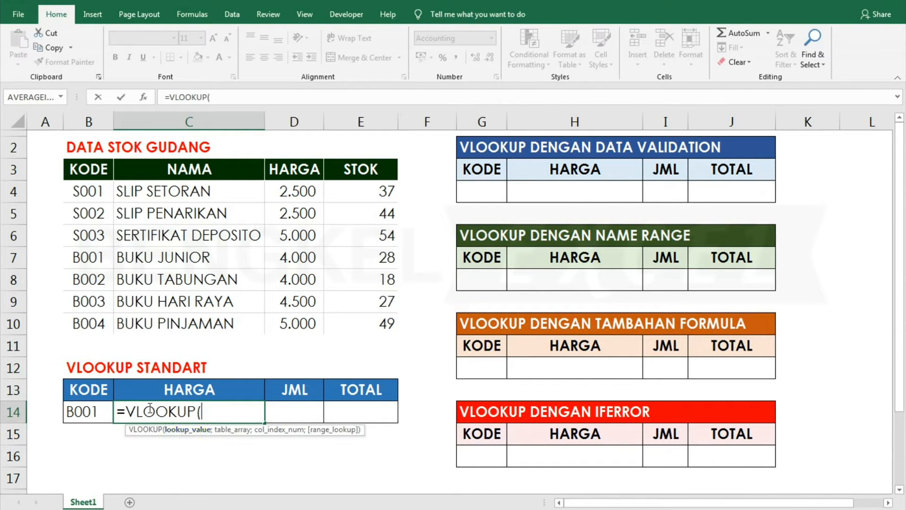
Complete the HARGA formula in C14 of the VLOOKUP STANDART table as =VLOOKUP(B14;$B$4:$E$10;3;FALSE).
{"action": "left_click", "coordinate": [83, 414]}
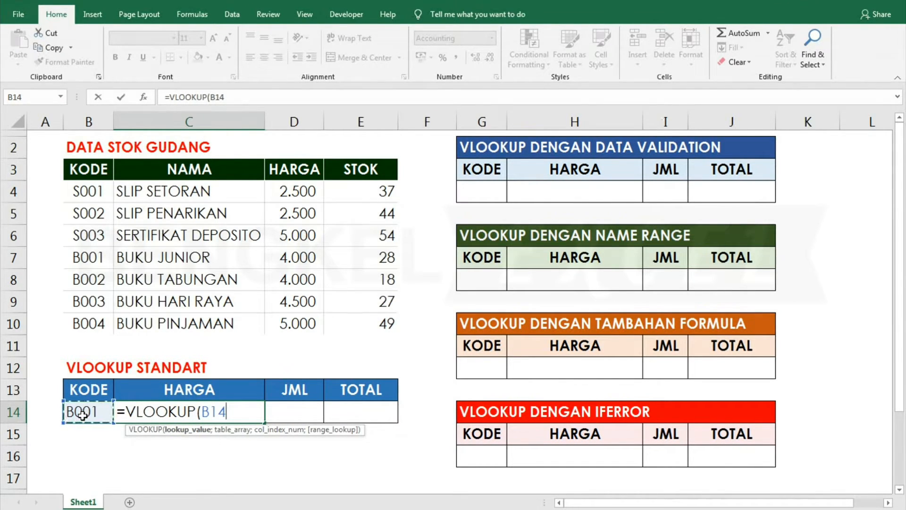
{"action": "type", "text": ";"}
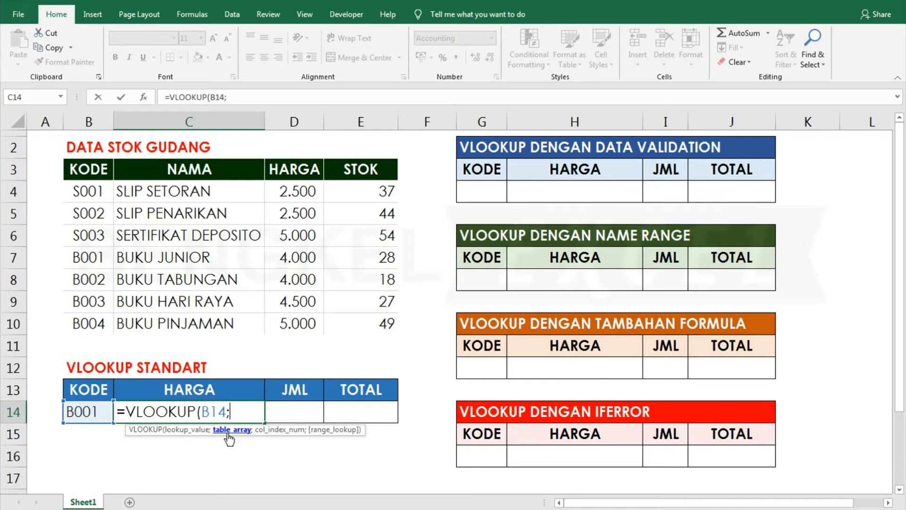
{"action": "left_click_drag", "start_coordinate": [76, 188], "coordinate": [388, 320]}
{"action": "key", "text": "F4"}
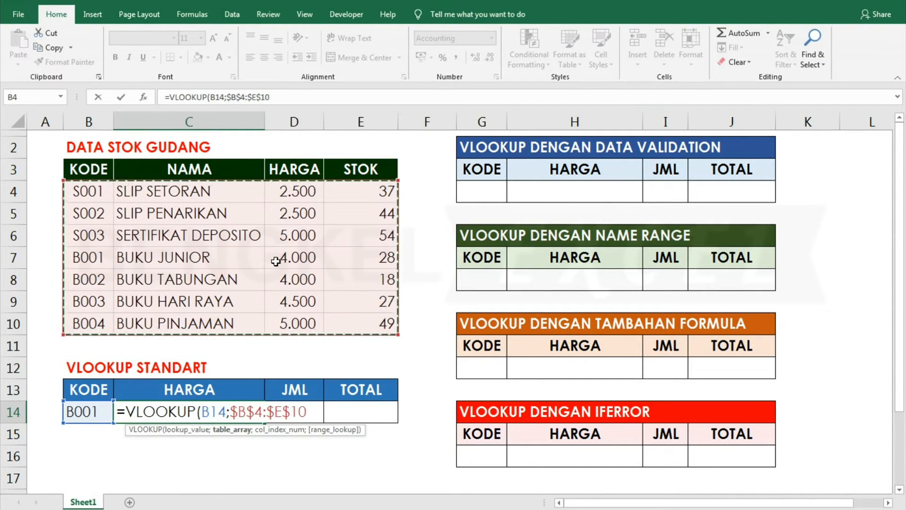
{"action": "type", "text": ";"}
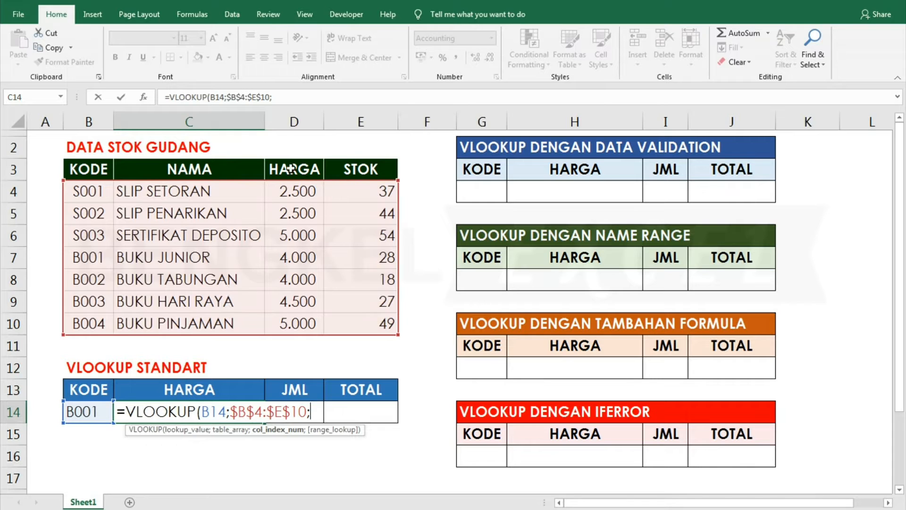
{"action": "type", "text": "3;"}
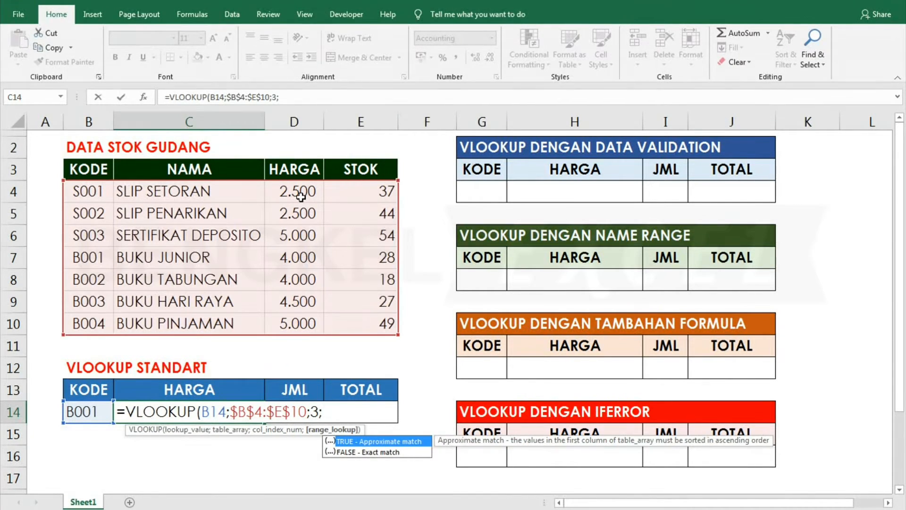
{"action": "type", "text": "FAL"}
{"action": "key", "text": "Down"}
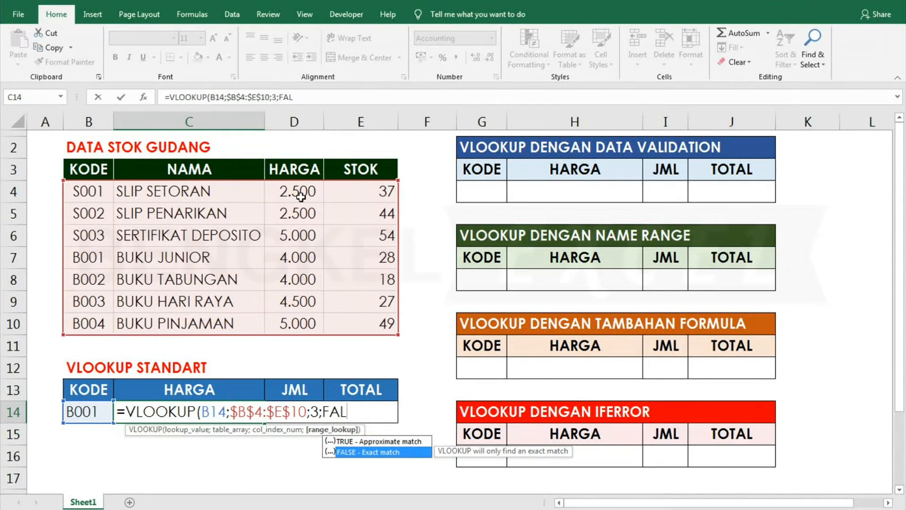
{"action": "double_click", "coordinate": [376, 453]}
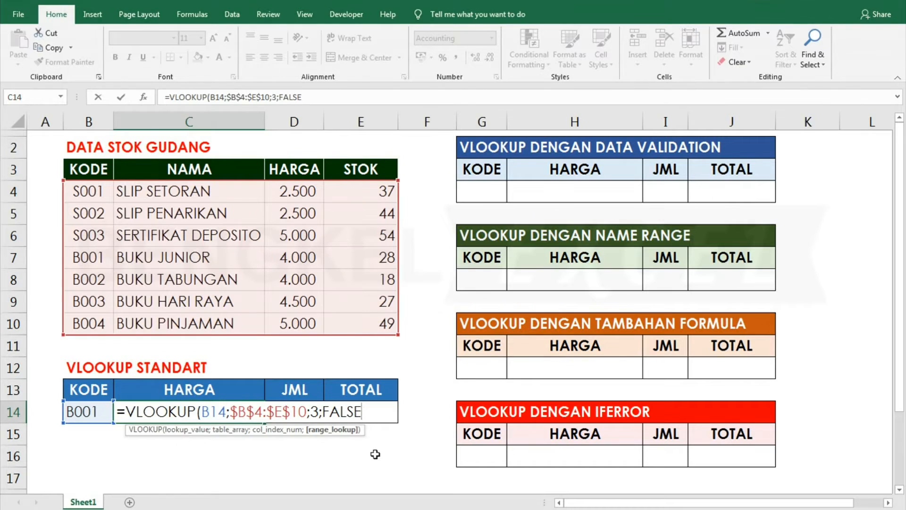
{"action": "type", "text": ")"}
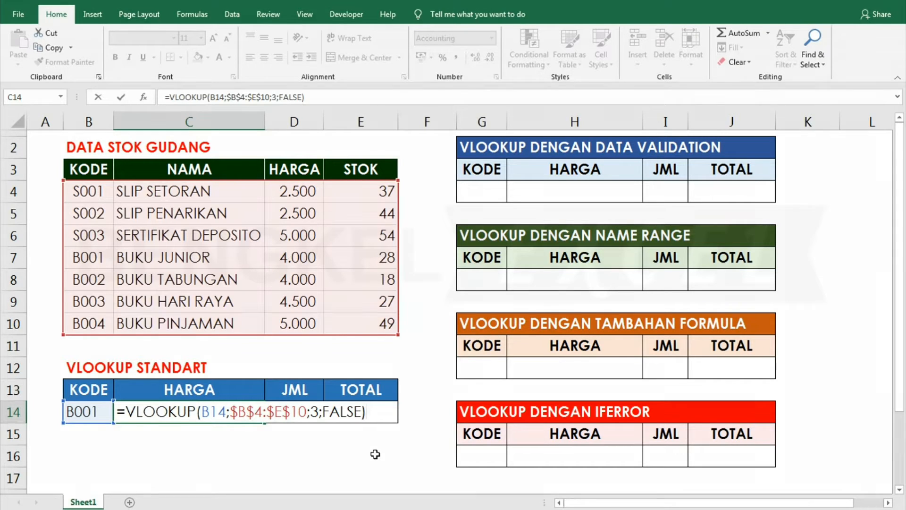
{"action": "key", "text": "Return"}
{"action": "left_click", "coordinate": [235, 413]}
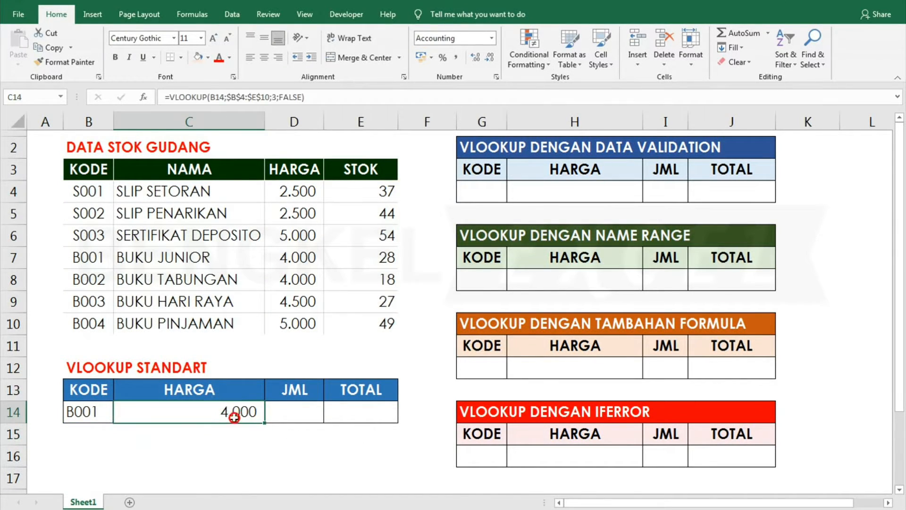
Enter a quantity of 2 in the JML cell D14 of the VLOOKUP STANDART table.
{"action": "left_click", "coordinate": [382, 409]}
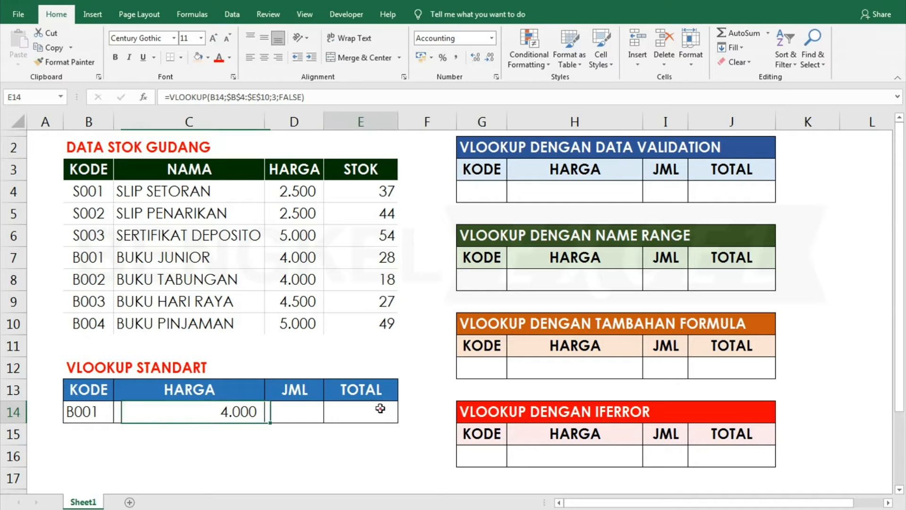
{"action": "left_click", "coordinate": [302, 409]}
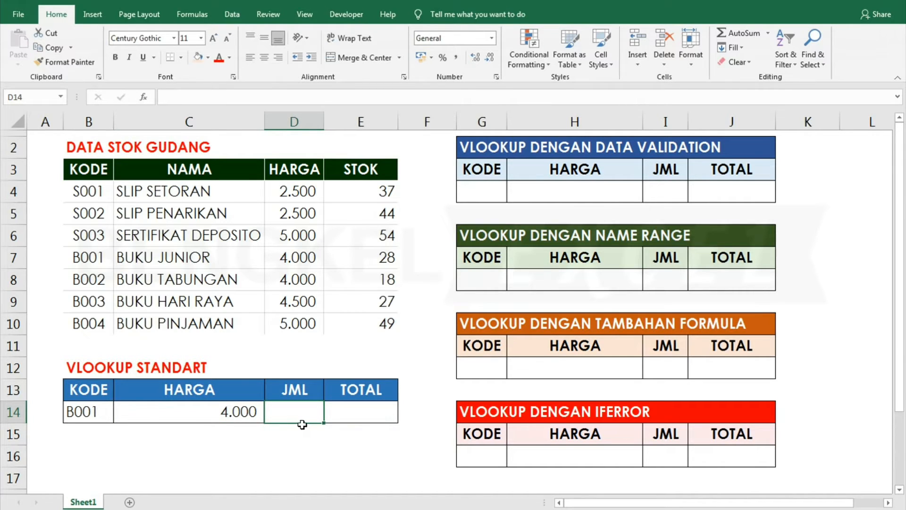
{"action": "type", "text": "2"}
Calculate the TOTAL in E14 by multiplying price and quantity with the formula =C14*D14.
{"action": "left_click", "coordinate": [362, 412]}
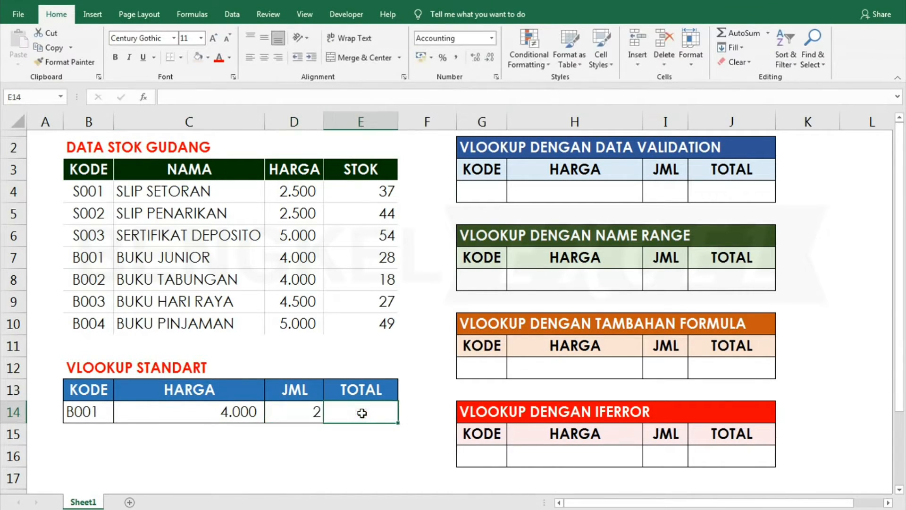
{"action": "type", "text": "="}
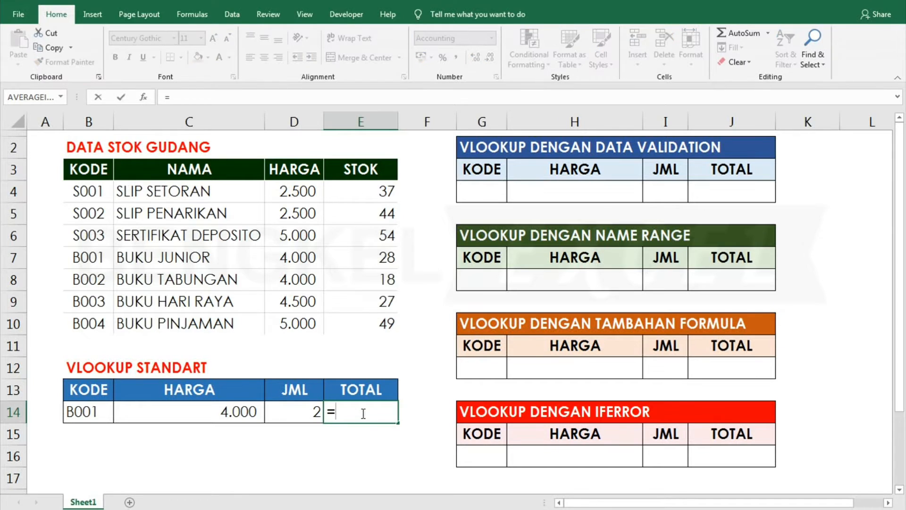
{"action": "left_click", "coordinate": [235, 411]}
{"action": "type", "text": "*"}
{"action": "left_click", "coordinate": [302, 412]}
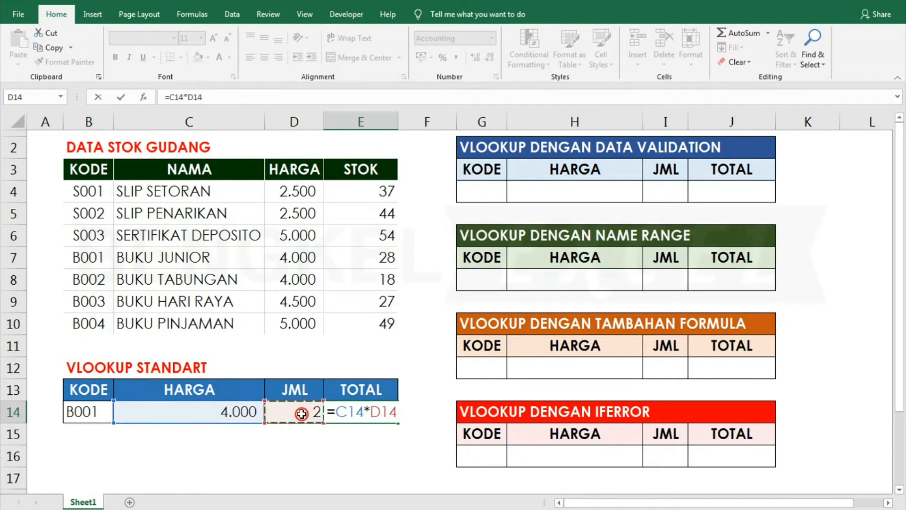
{"action": "key", "text": "Return"}
{"action": "left_click", "coordinate": [370, 411]}
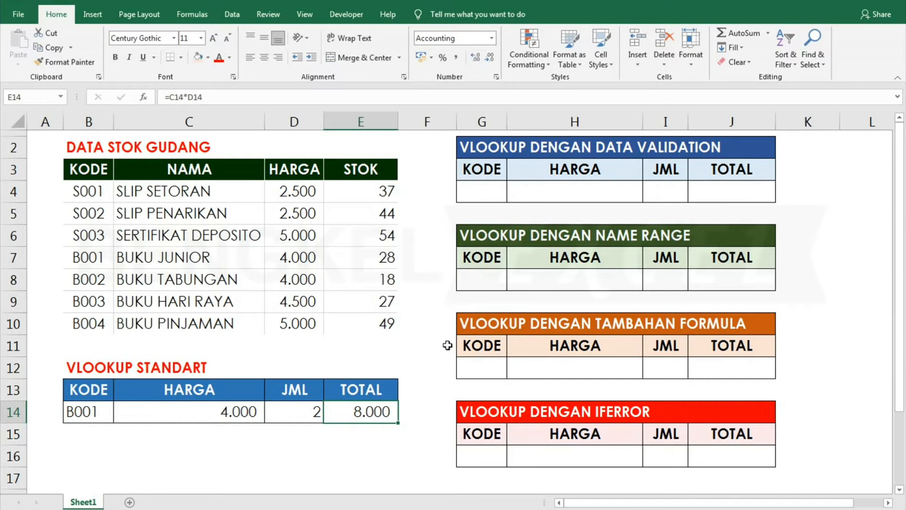
{"action": "left_click", "coordinate": [492, 194]}
{"action": "left_click", "coordinate": [625, 195]}
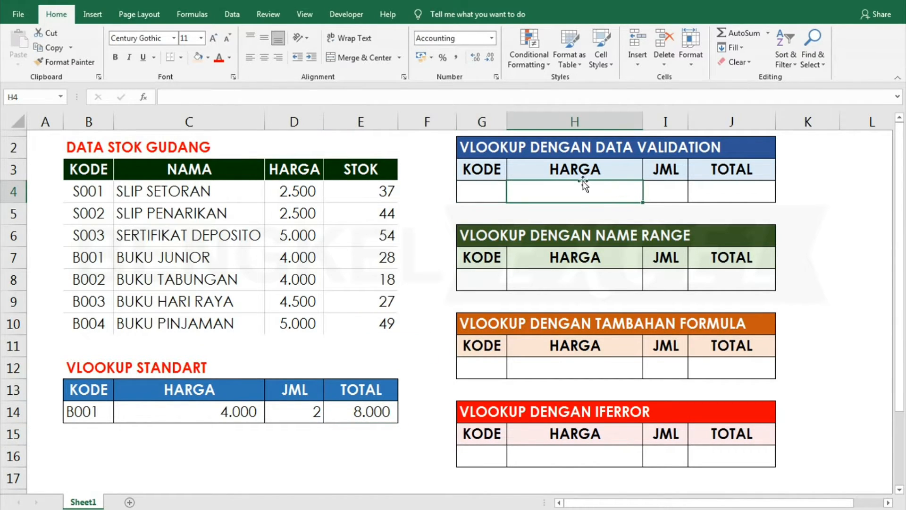
{"action": "left_click", "coordinate": [487, 186]}
{"action": "left_click", "coordinate": [565, 190]}
Apply data validation to the KODE cell G4, allowing a List with the stock codes =$B$4:$B$10 as source.
{"action": "left_click", "coordinate": [484, 194]}
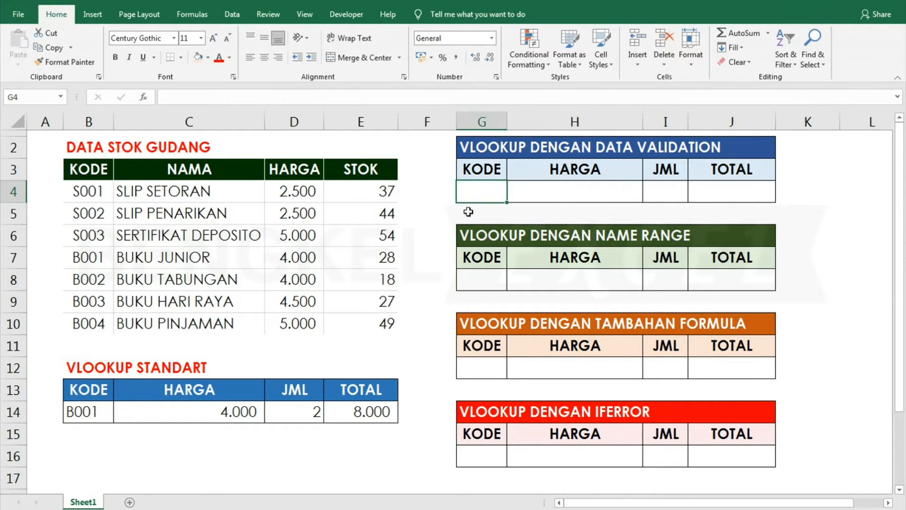
{"action": "left_click", "coordinate": [231, 15]}
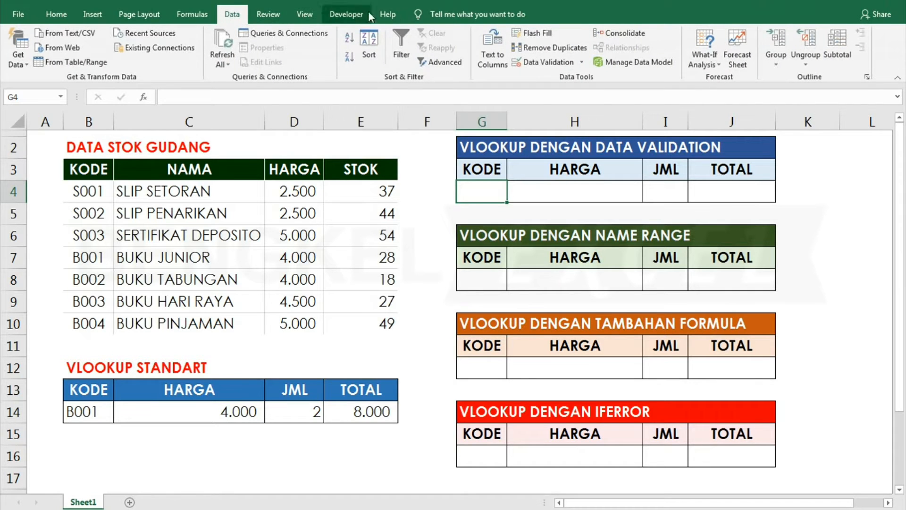
{"action": "left_click", "coordinate": [583, 63]}
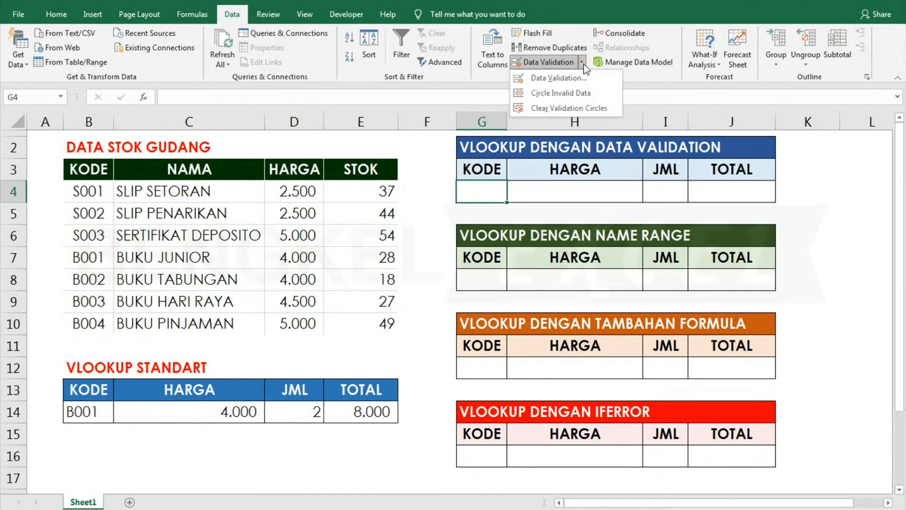
{"action": "left_click", "coordinate": [579, 79]}
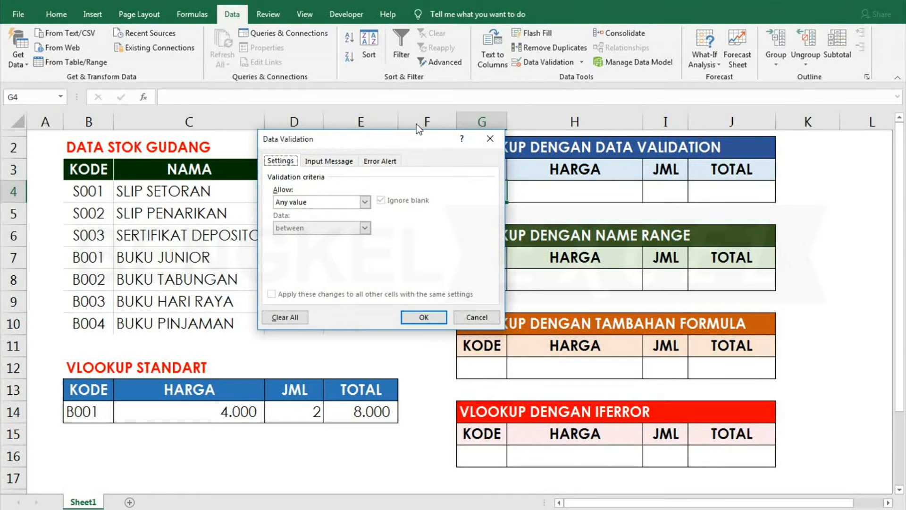
{"action": "left_click_drag", "start_coordinate": [336, 143], "coordinate": [281, 192]}
{"action": "left_click", "coordinate": [224, 252]}
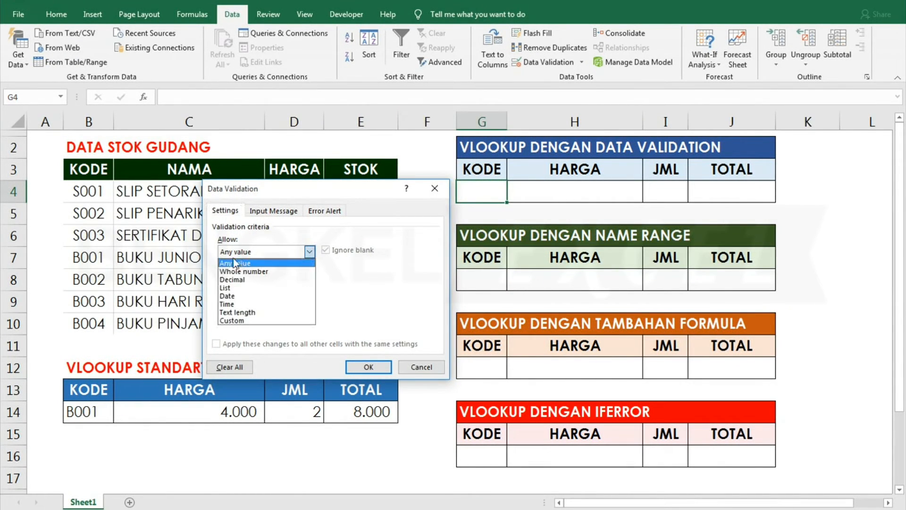
{"action": "left_click", "coordinate": [227, 287]}
{"action": "left_click", "coordinate": [231, 305]}
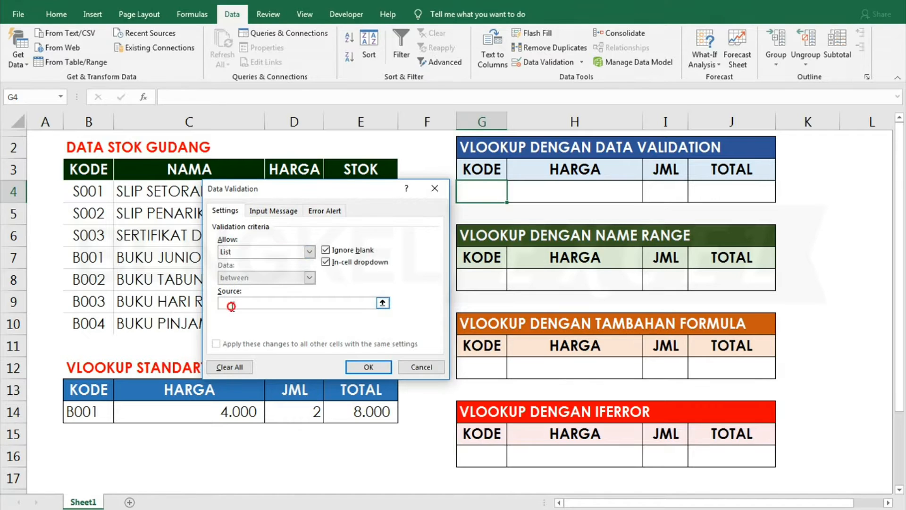
{"action": "left_click_drag", "start_coordinate": [77, 190], "coordinate": [82, 325]}
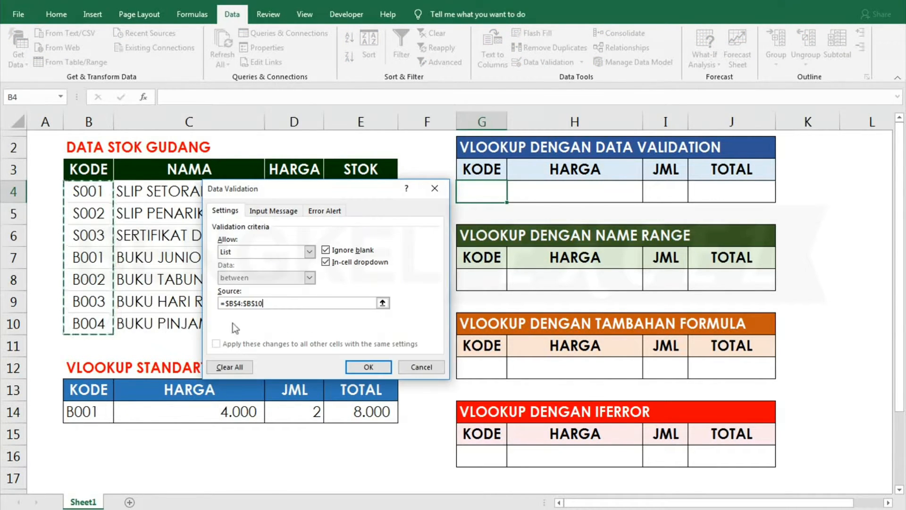
{"action": "left_click", "coordinate": [368, 367]}
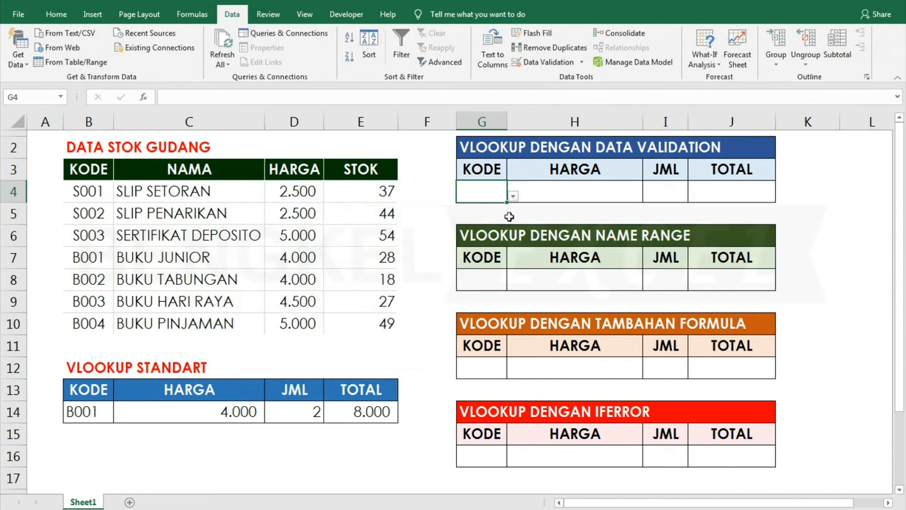
Try code S002 from the dropdown list in G4, and set the cell's final choice to B003.
{"action": "left_click", "coordinate": [513, 196]}
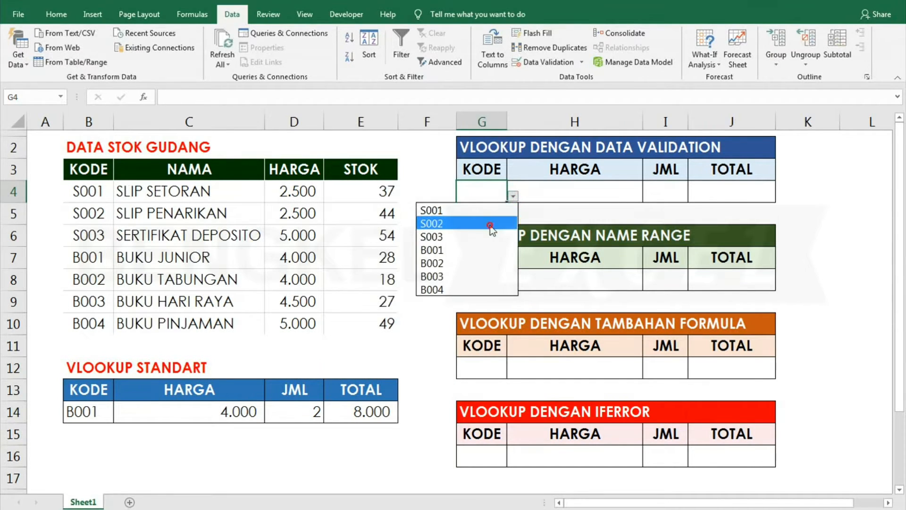
{"action": "left_click", "coordinate": [490, 225]}
{"action": "left_click", "coordinate": [513, 196]}
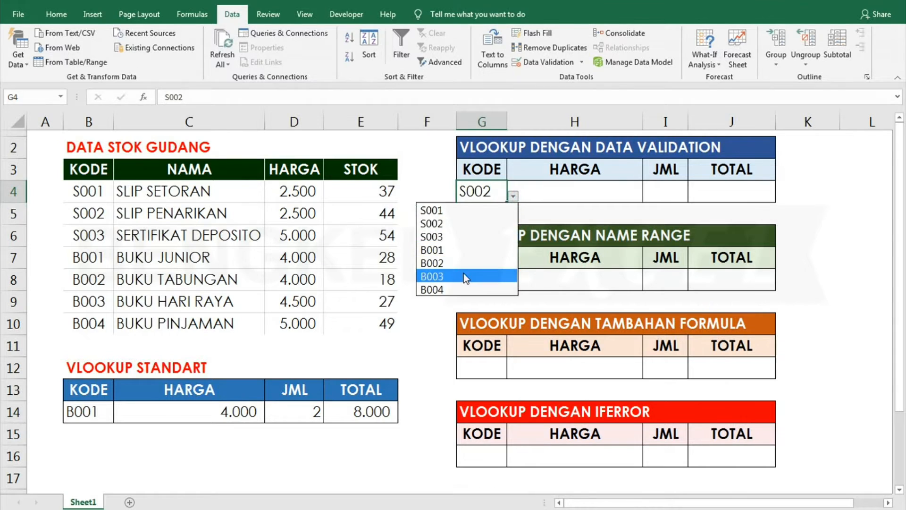
{"action": "left_click", "coordinate": [463, 276]}
Look up the price in HARGA cell H4 with an exact-match formula, =VLOOKUP(G4;$B$4:$E$10;3;FALSE).
{"action": "left_click", "coordinate": [535, 193]}
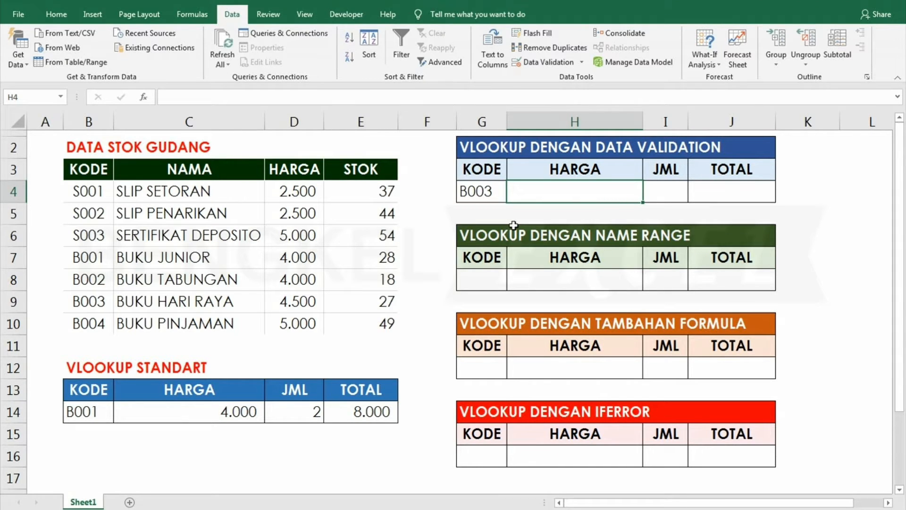
{"action": "type", "text": "=VL"}
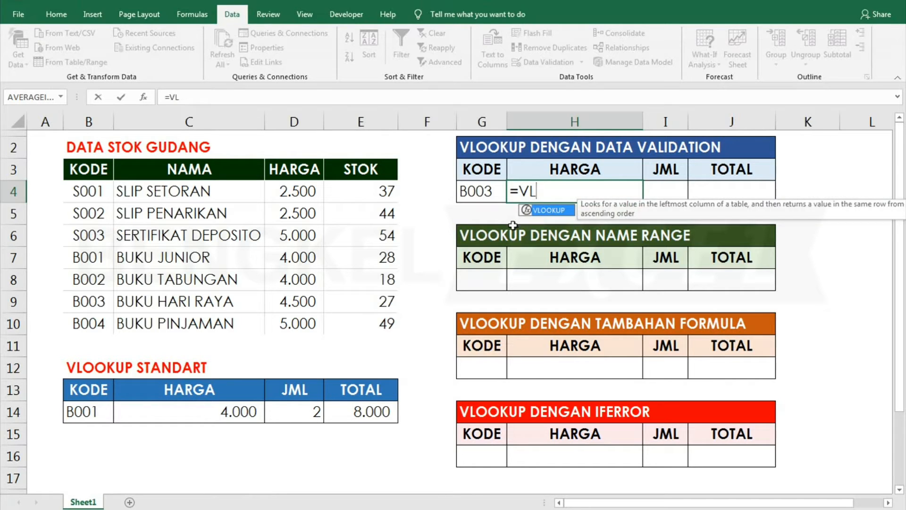
{"action": "key", "text": "Tab"}
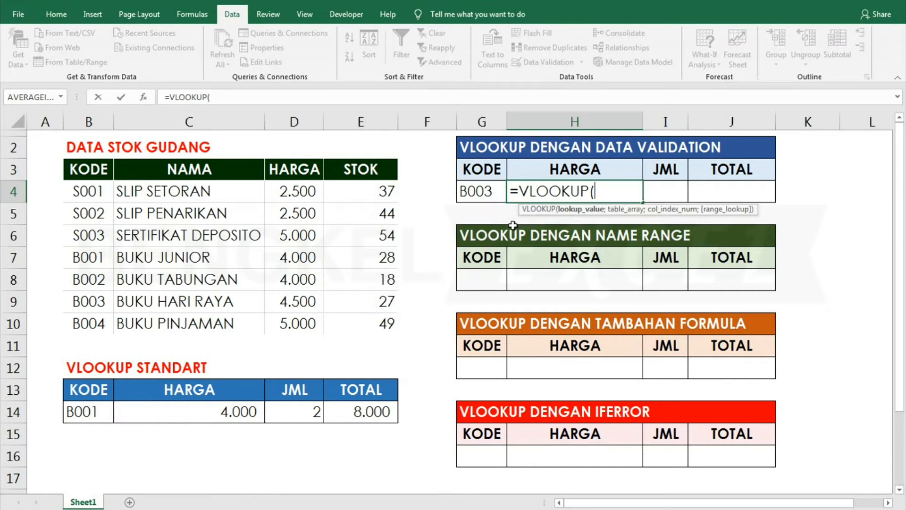
{"action": "left_click", "coordinate": [492, 190]}
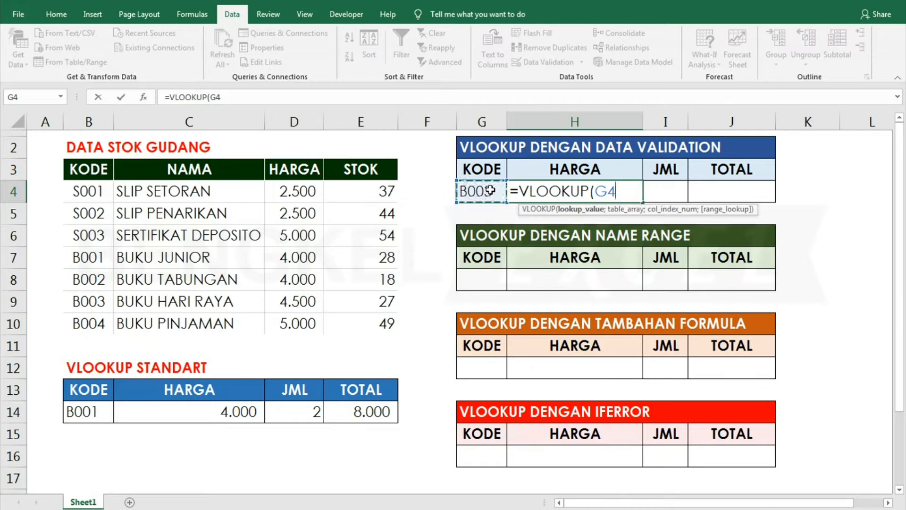
{"action": "type", "text": ";"}
{"action": "left_click_drag", "start_coordinate": [76, 191], "coordinate": [378, 316]}
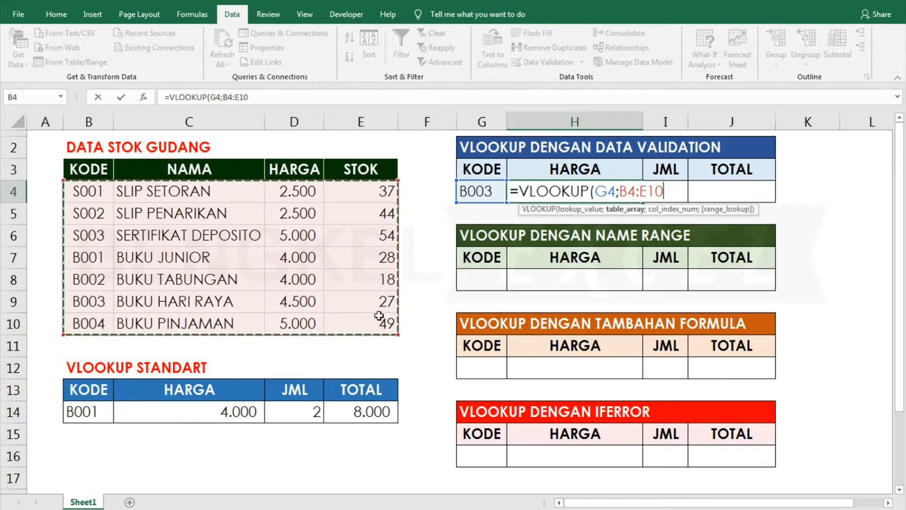
{"action": "key", "text": "F4"}
{"action": "type", "text": ";"}
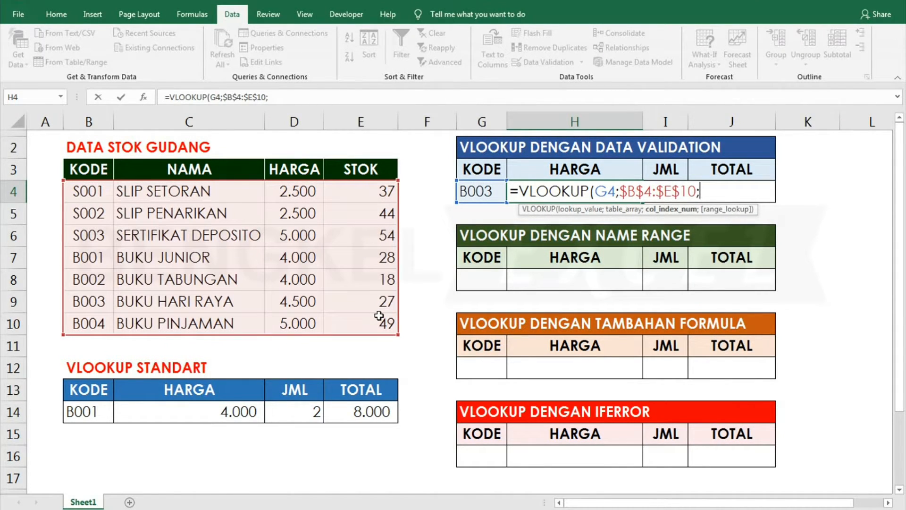
{"action": "type", "text": "3;"}
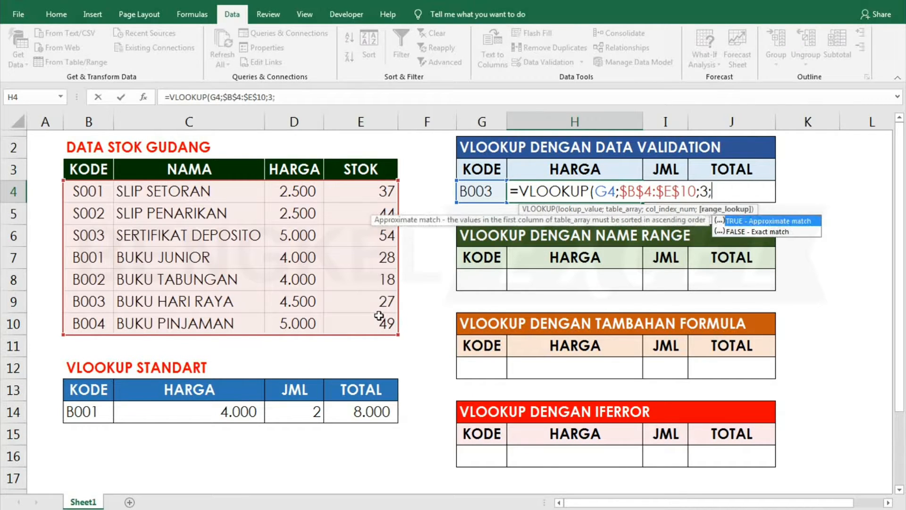
{"action": "type", "text": "FALSE"}
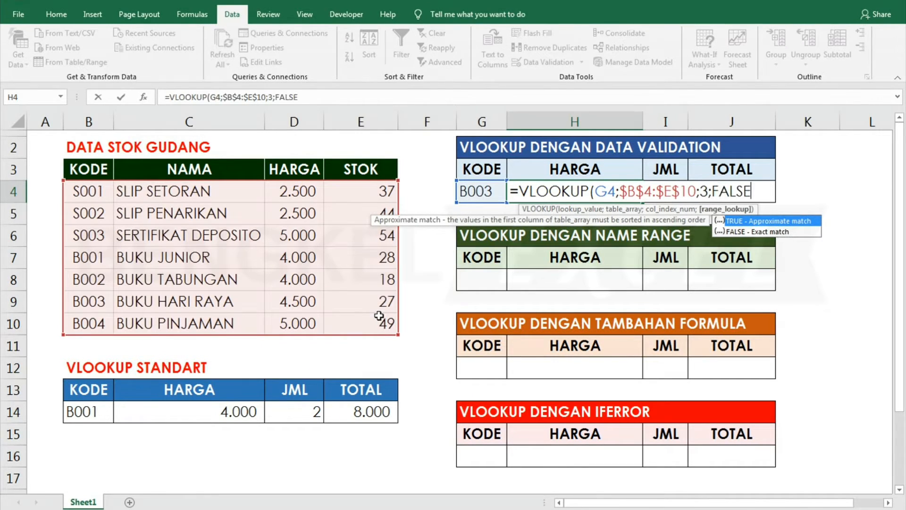
{"action": "type", "text": ")"}
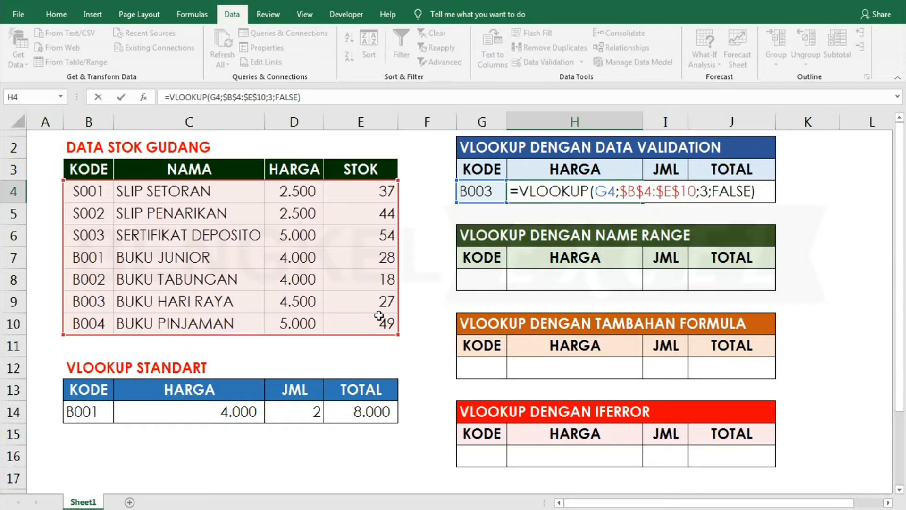
{"action": "key", "text": "Return"}
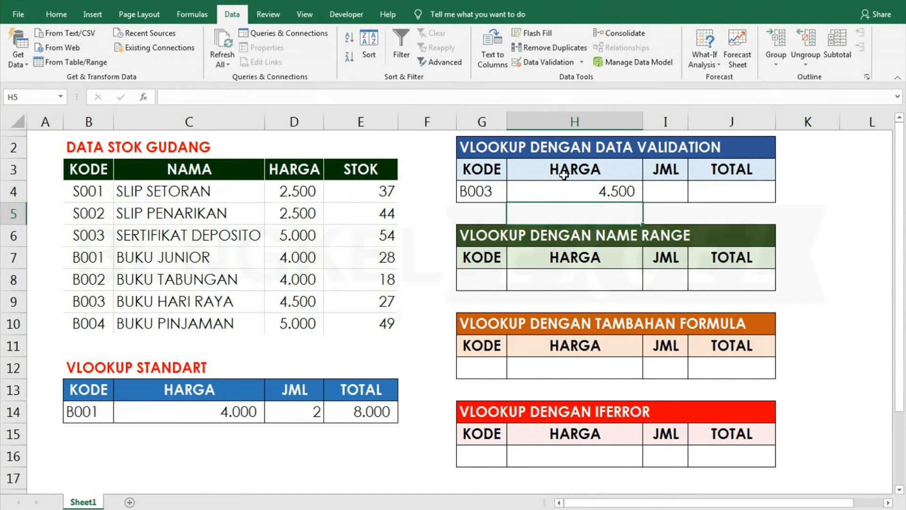
{"action": "left_click", "coordinate": [573, 186]}
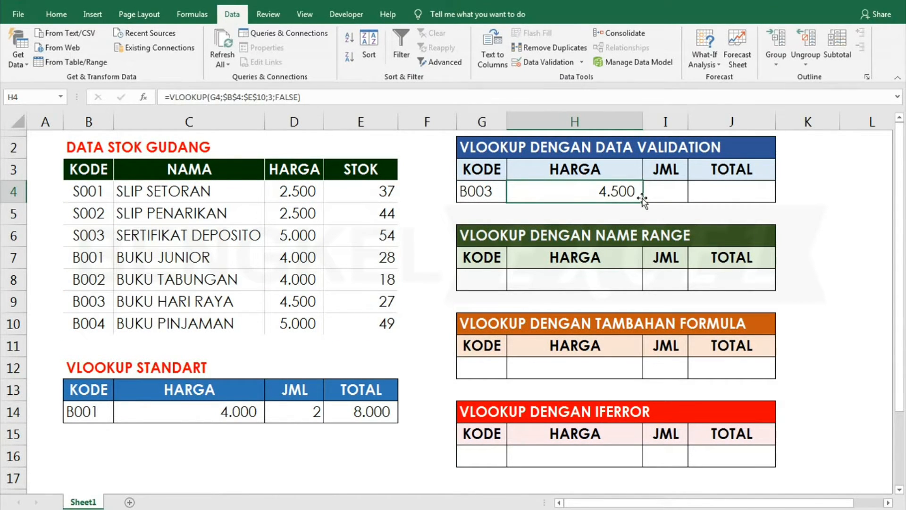
Enter 3 in the JML cell I4 and calculate the TOTAL in J4 with =H4*I4.
{"action": "left_click", "coordinate": [664, 190]}
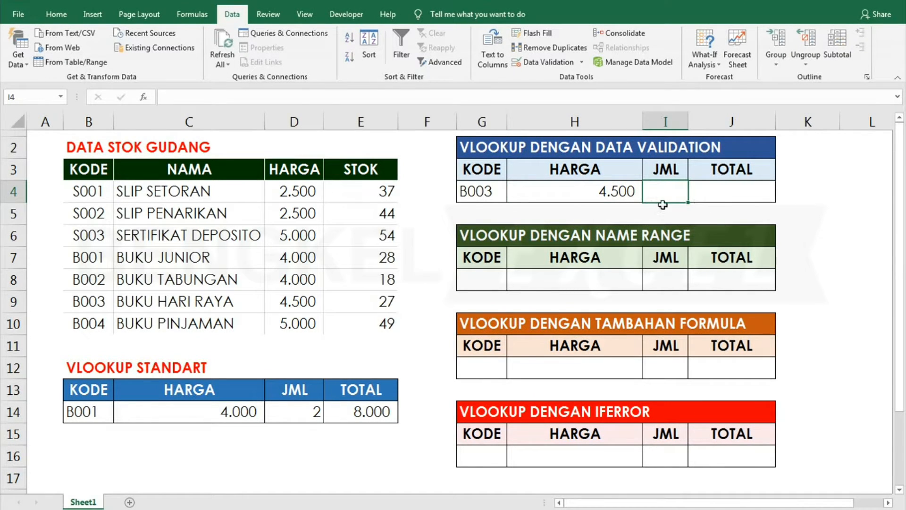
{"action": "type", "text": "3"}
{"action": "left_click", "coordinate": [727, 191]}
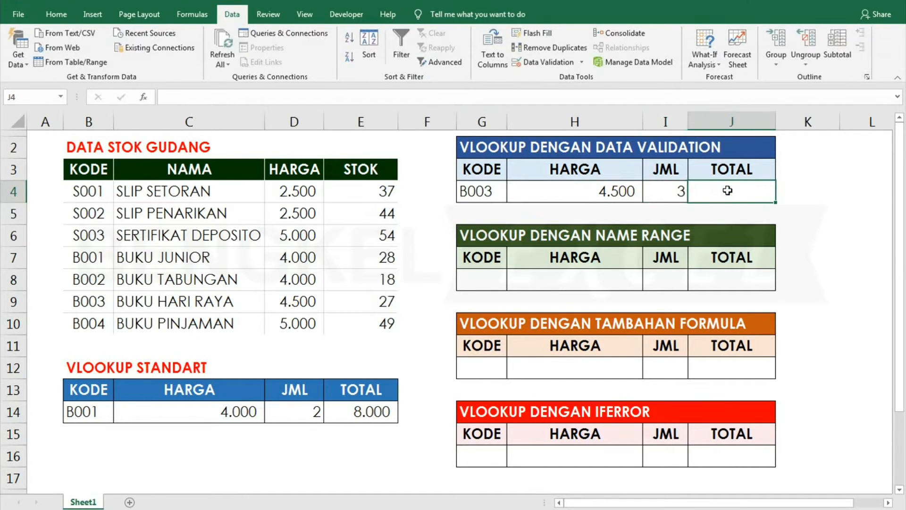
{"action": "type", "text": "="}
{"action": "left_click", "coordinate": [616, 188]}
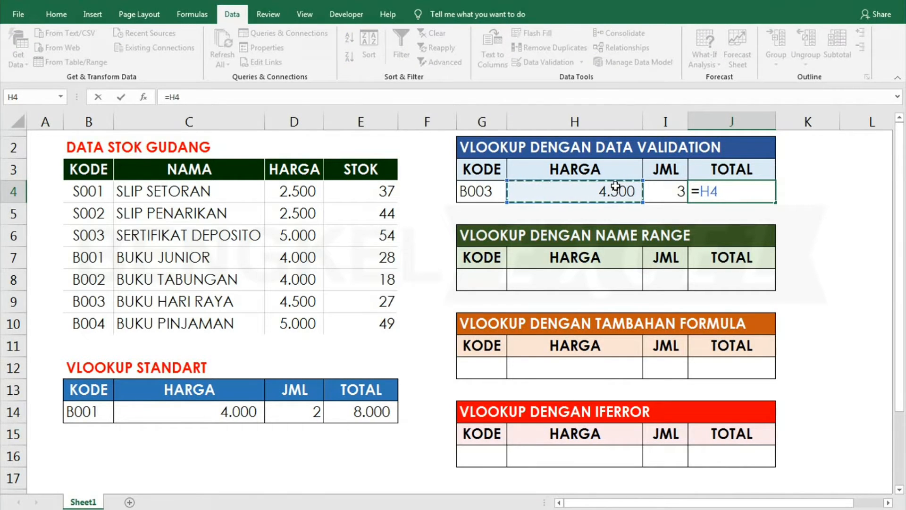
{"action": "type", "text": "*"}
{"action": "left_click", "coordinate": [652, 191]}
{"action": "key", "text": "Return"}
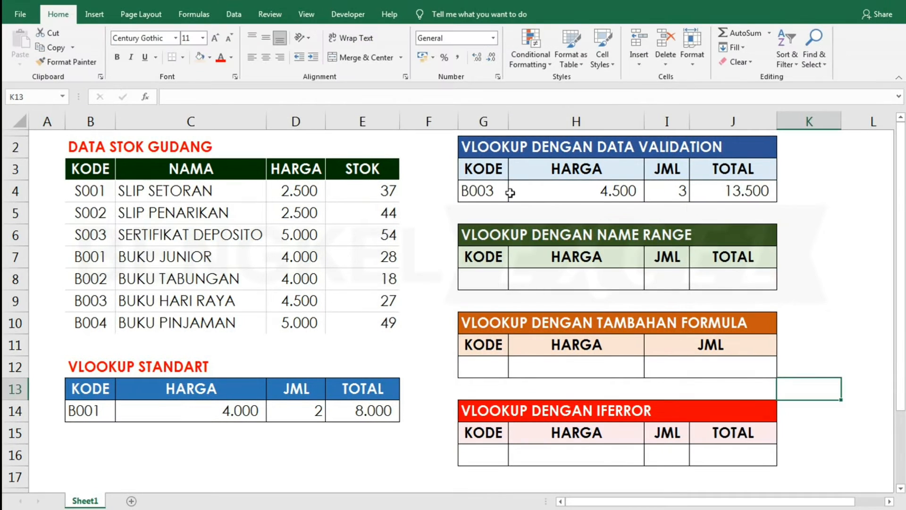
Change the KODE in G4 to B004 using its dropdown list.
{"action": "left_click", "coordinate": [502, 193]}
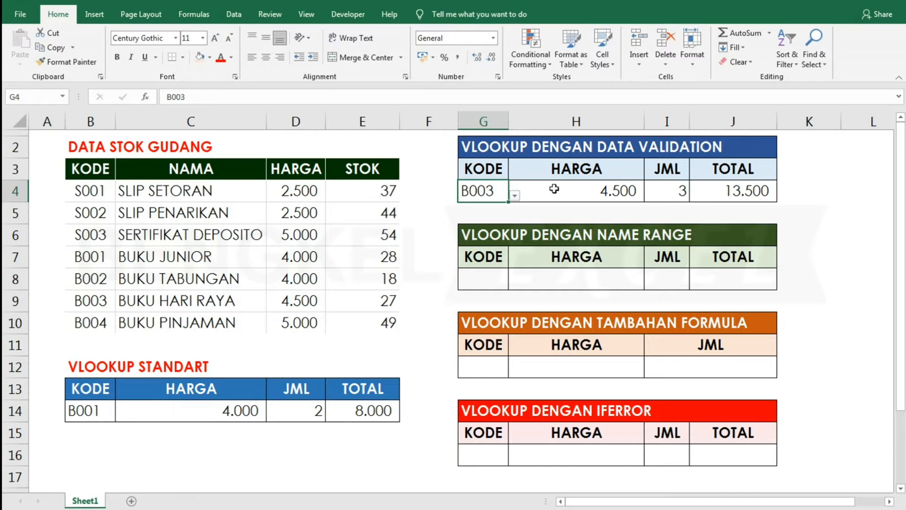
{"action": "left_click", "coordinate": [514, 195]}
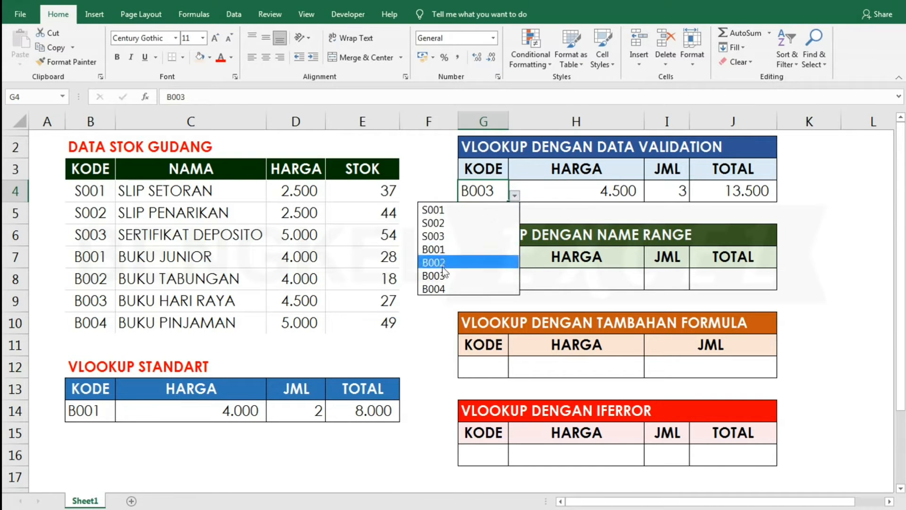
{"action": "left_click", "coordinate": [441, 289]}
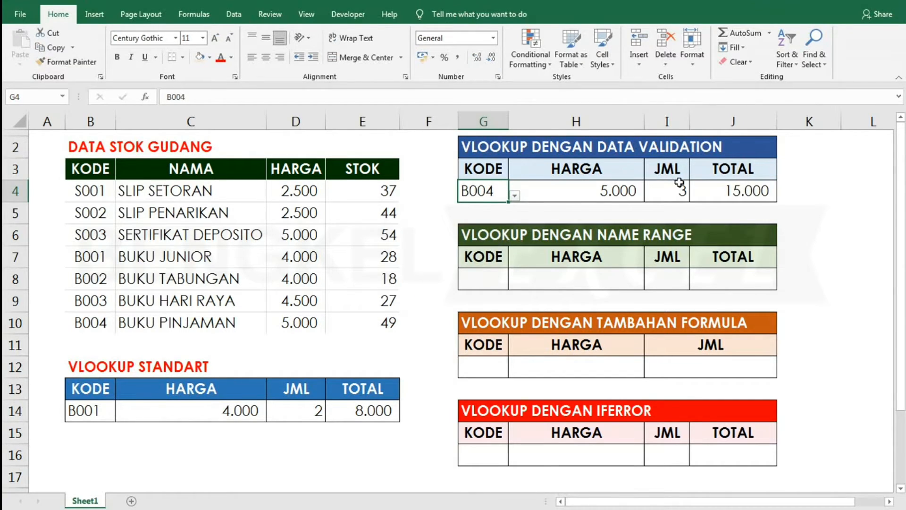
{"action": "left_click", "coordinate": [678, 182]}
Change the KODE in B14 of the VLOOKUP STANDART table to S001.
{"action": "left_click", "coordinate": [84, 410]}
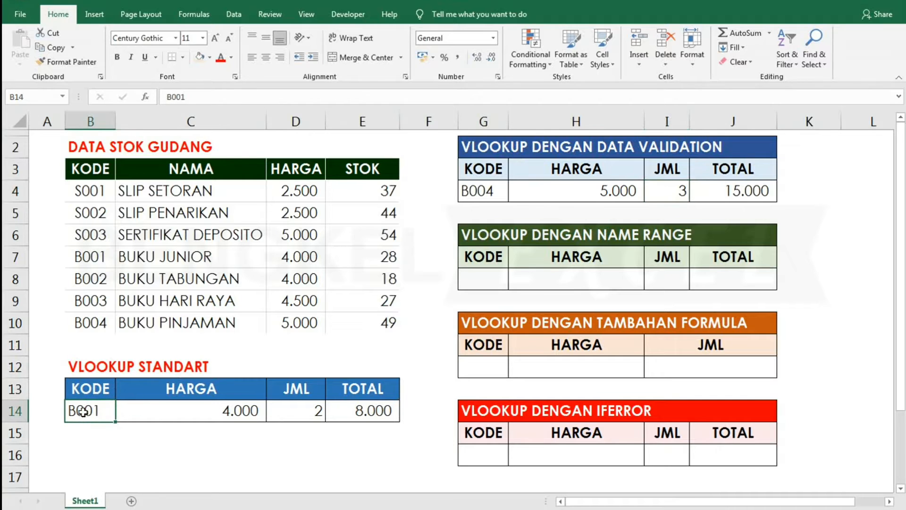
{"action": "type", "text": "S001"}
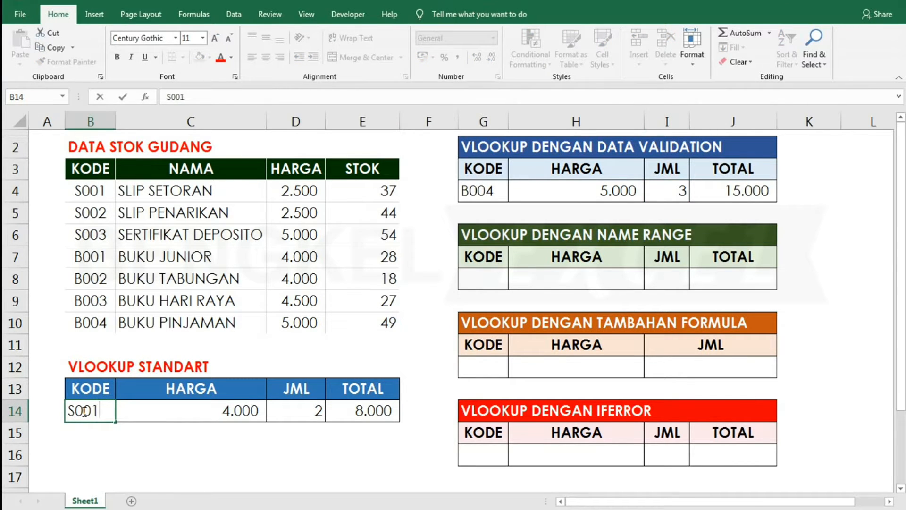
{"action": "key", "text": "Return"}
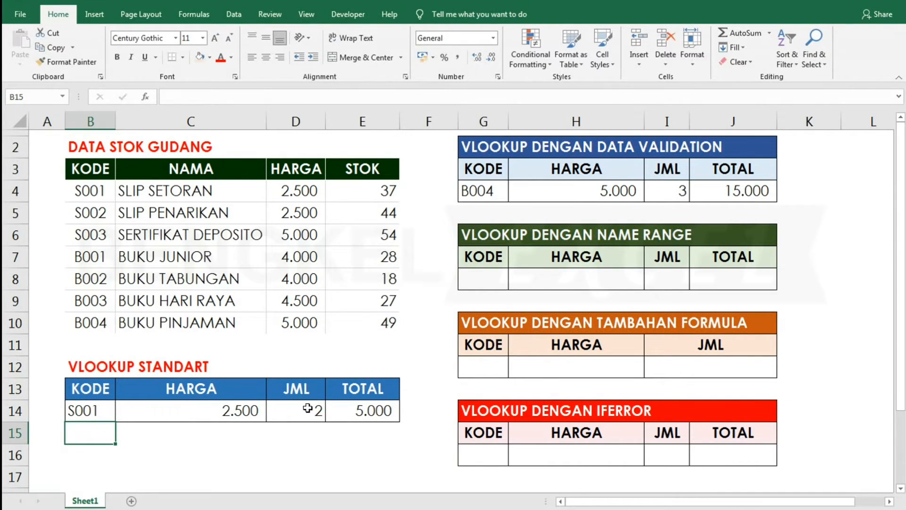
Bring up the data tools for JML cell I4 of the VLOOKUP DENGAN DATA VALIDATION table.
{"action": "left_click", "coordinate": [676, 192]}
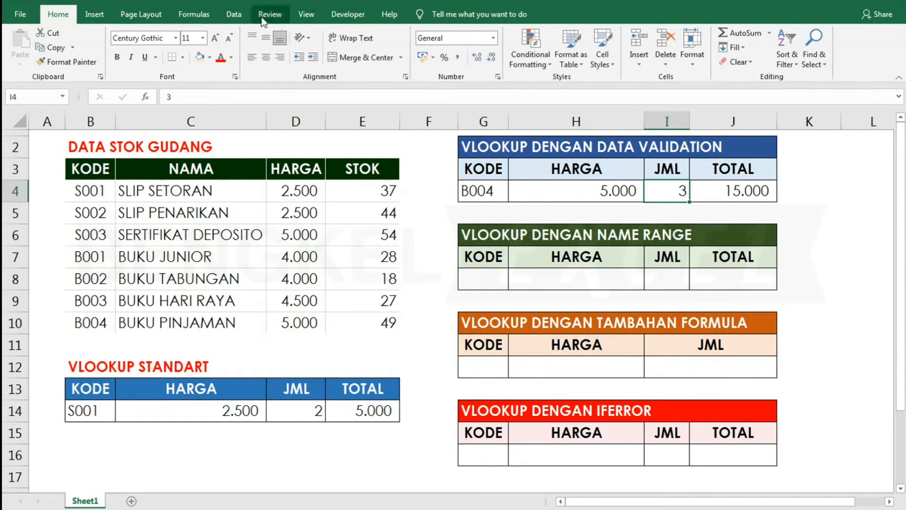
{"action": "left_click", "coordinate": [233, 14]}
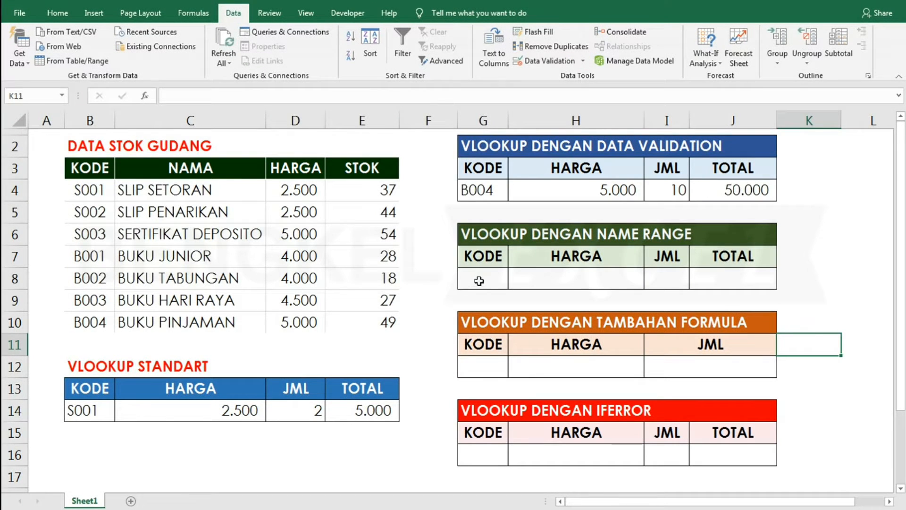
{"action": "left_click", "coordinate": [583, 269]}
{"action": "left_click", "coordinate": [639, 238]}
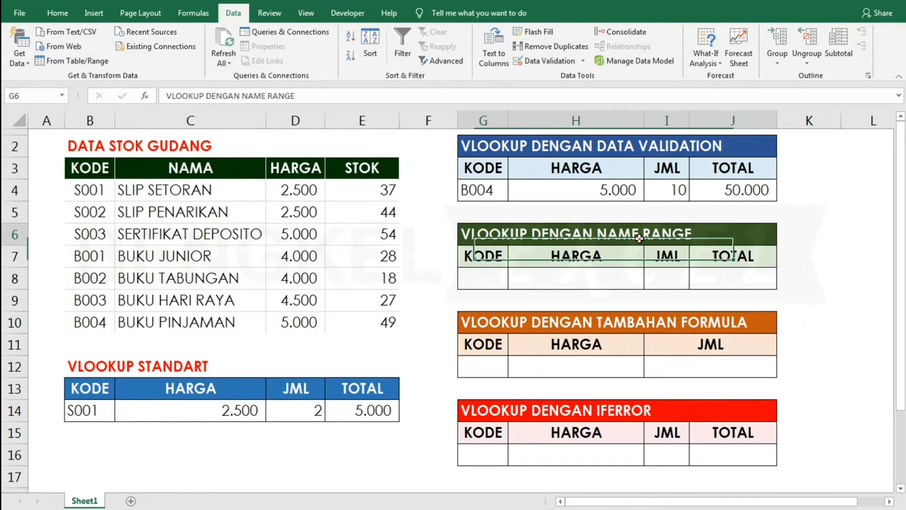
{"action": "left_click", "coordinate": [95, 184]}
In the VLOOKUP DENGAN NAME RANGE table, choose code S002 in G8 and quantity 2 in I8 from their dropdown lists.
{"action": "left_click", "coordinate": [475, 272]}
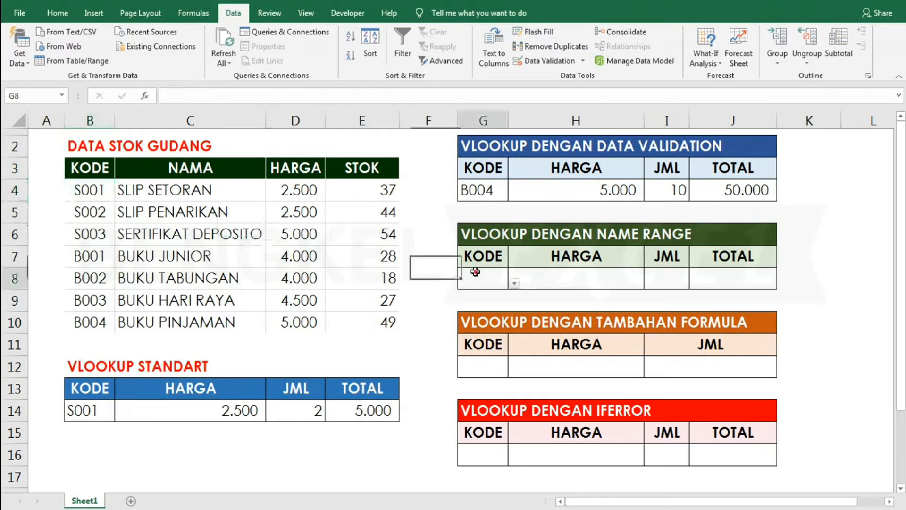
{"action": "left_click", "coordinate": [514, 284]}
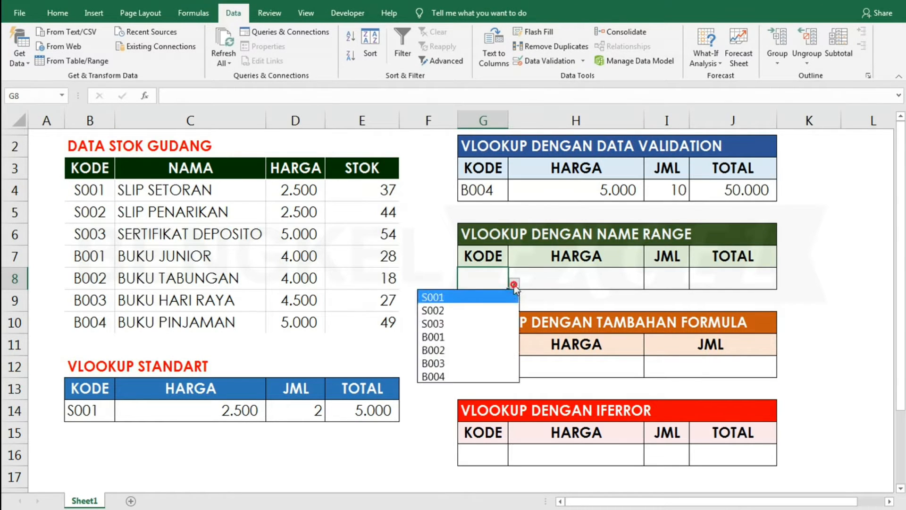
{"action": "left_click", "coordinate": [458, 311]}
{"action": "left_click", "coordinate": [670, 283]}
{"action": "left_click", "coordinate": [696, 283]}
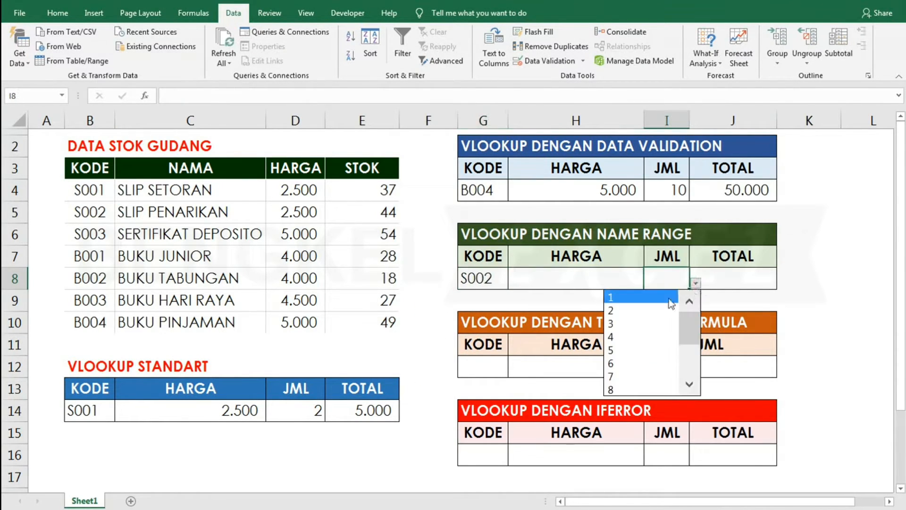
{"action": "left_click", "coordinate": [646, 311]}
{"action": "left_click", "coordinate": [598, 285]}
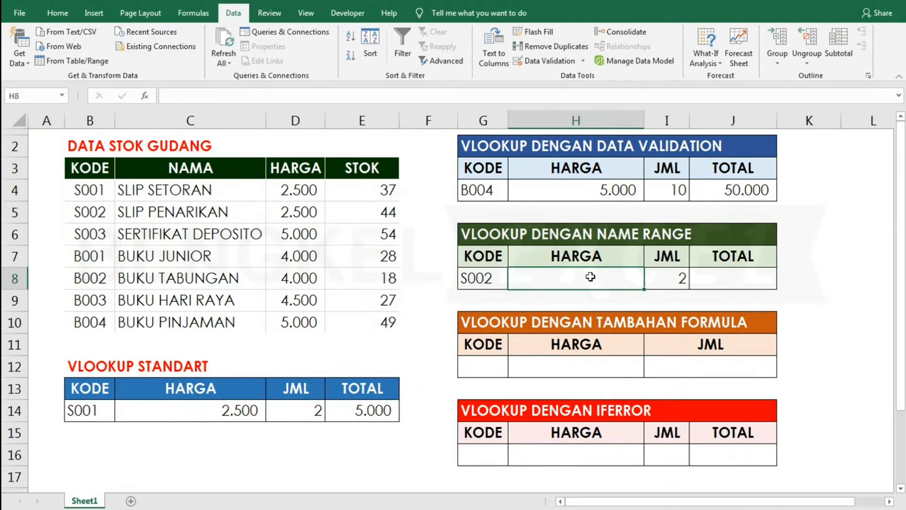
Define the name TABEL_harga for the stock data range B4:E10, with Workbook scope.
{"action": "left_click_drag", "start_coordinate": [78, 186], "coordinate": [389, 322]}
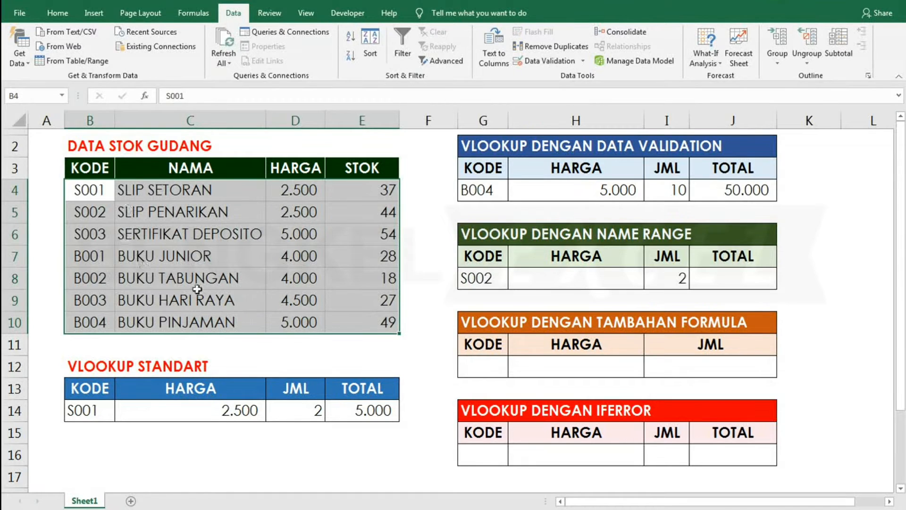
{"action": "right_click", "coordinate": [360, 203]}
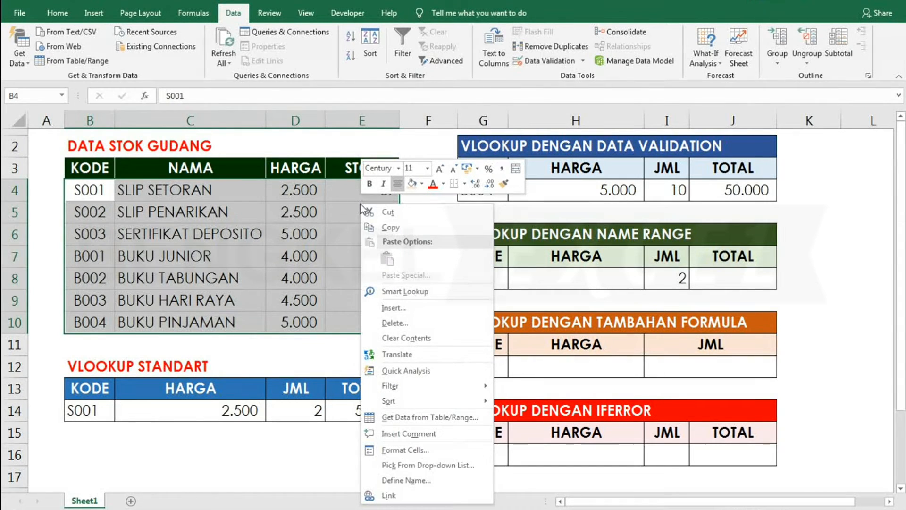
{"action": "left_click", "coordinate": [399, 480]}
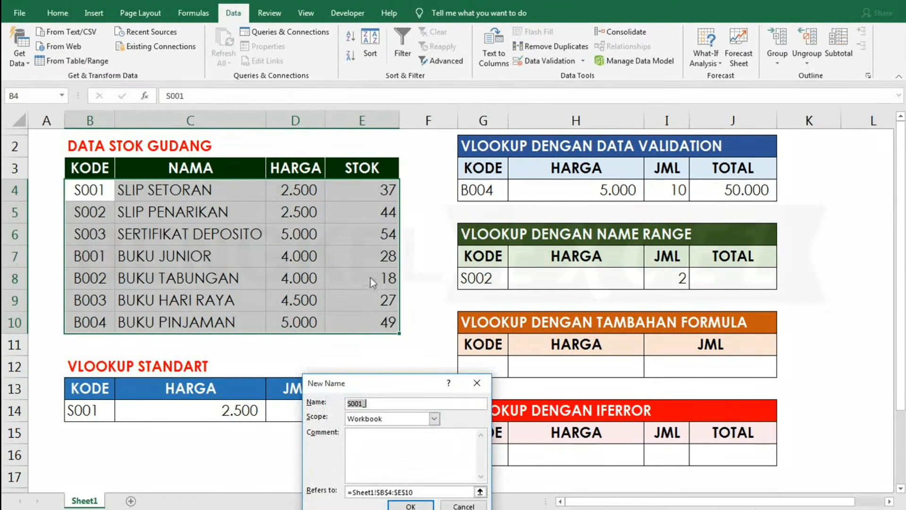
{"action": "left_click_drag", "start_coordinate": [370, 391], "coordinate": [480, 156]}
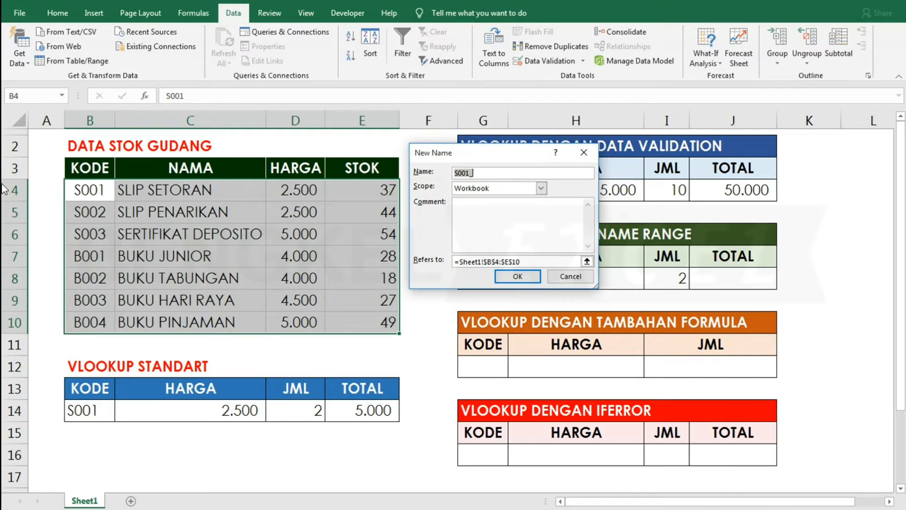
{"action": "left_click_drag", "start_coordinate": [479, 174], "coordinate": [387, 164]}
{"action": "type", "text": "TABELHAR"}
{"action": "key", "text": "BackSpace"}
{"action": "key", "text": "BackSpace"}
{"action": "key", "text": "BackSpace"}
{"action": "type", "text": "_harga"}
{"action": "left_click", "coordinate": [517, 277]}
Begin a VLOOKUP formula in H8 that looks up the code in G8 within the TABEL_harga named range.
{"action": "left_click", "coordinate": [490, 279]}
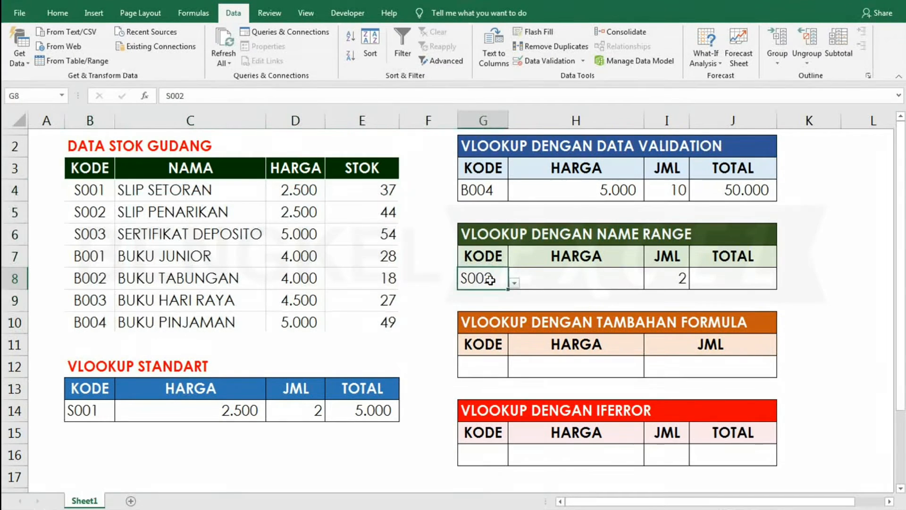
{"action": "left_click", "coordinate": [564, 274]}
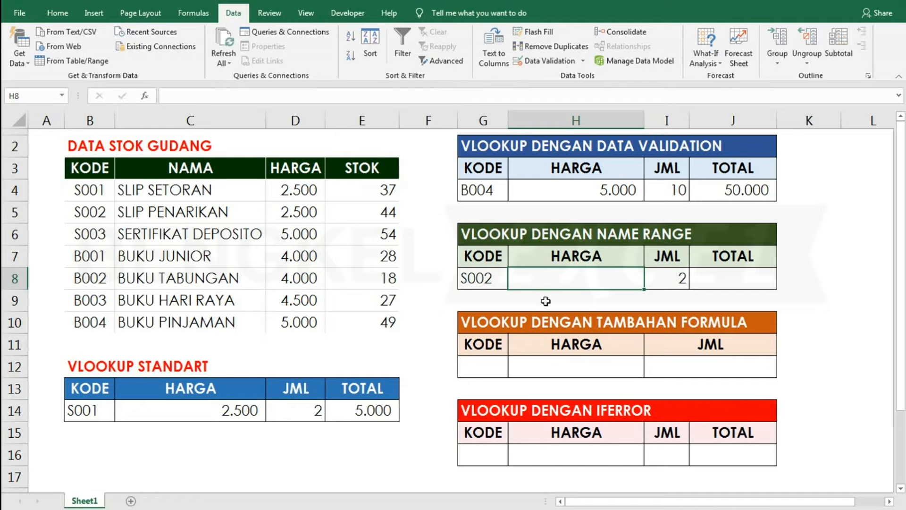
{"action": "type", "text": "=vl"}
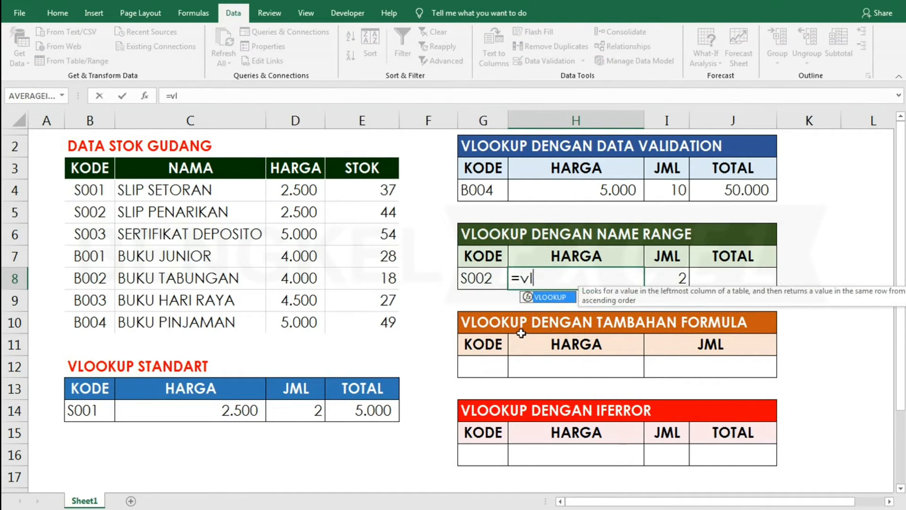
{"action": "key", "text": "Tab"}
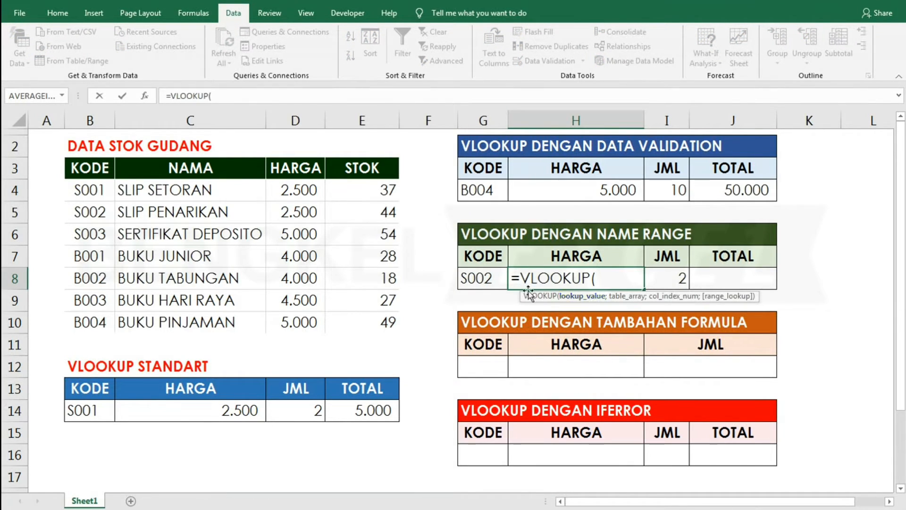
{"action": "left_click", "coordinate": [483, 277]}
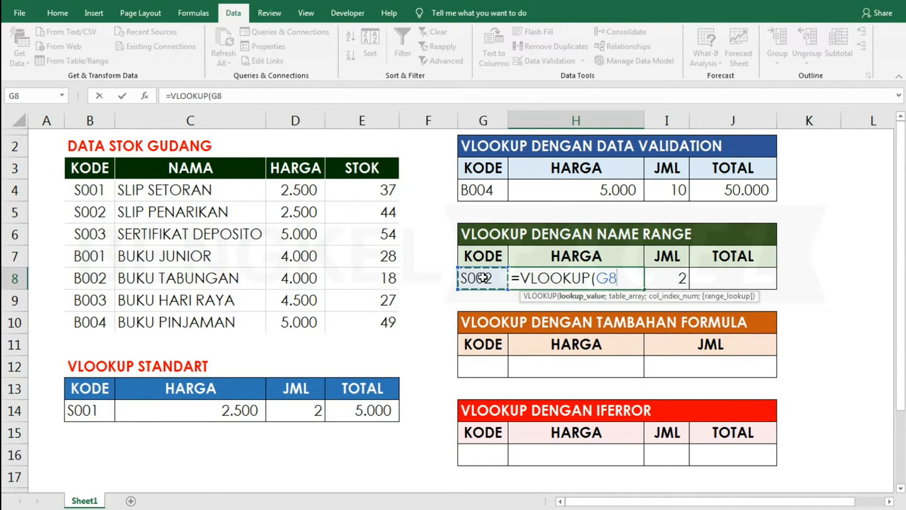
{"action": "type", "text": ";"}
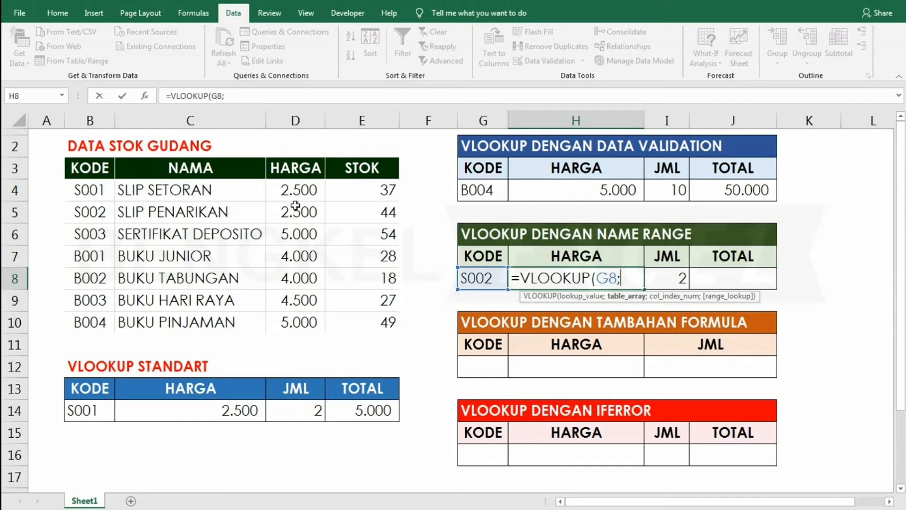
{"action": "type", "text": "t"}
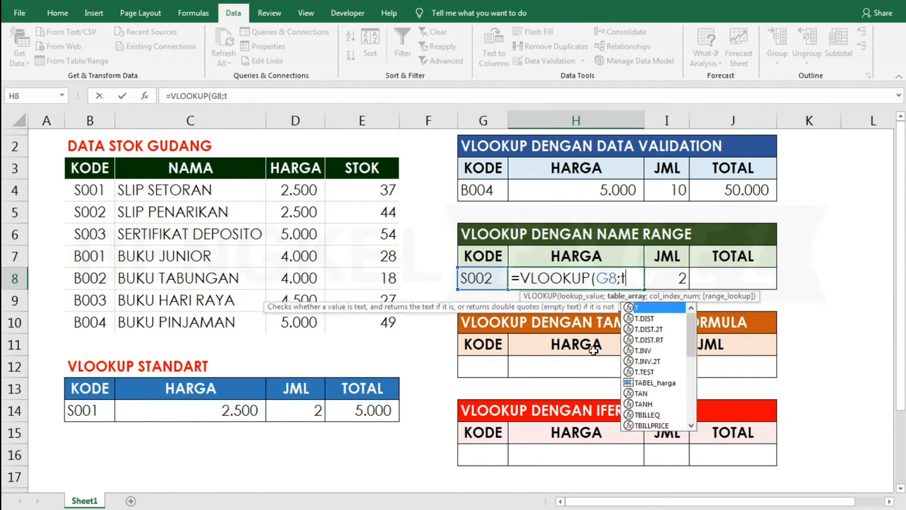
{"action": "type", "text": "a"}
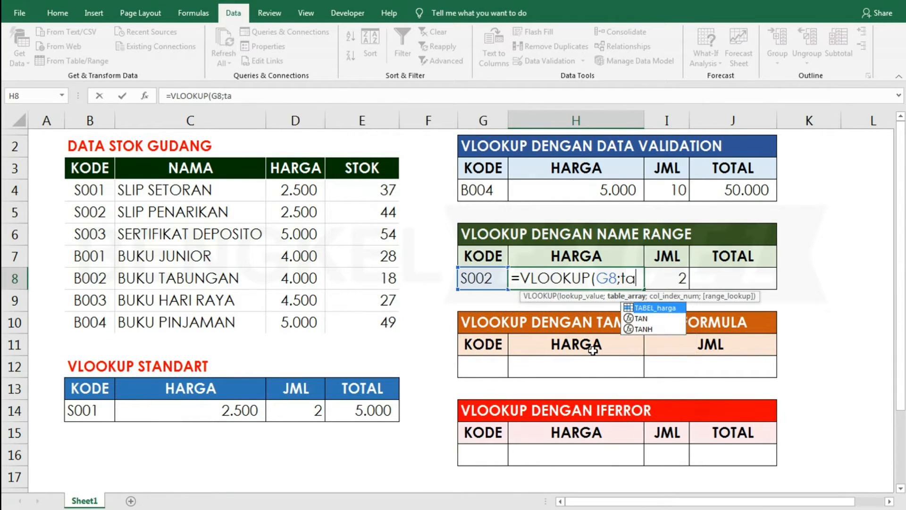
{"action": "double_click", "coordinate": [655, 311]}
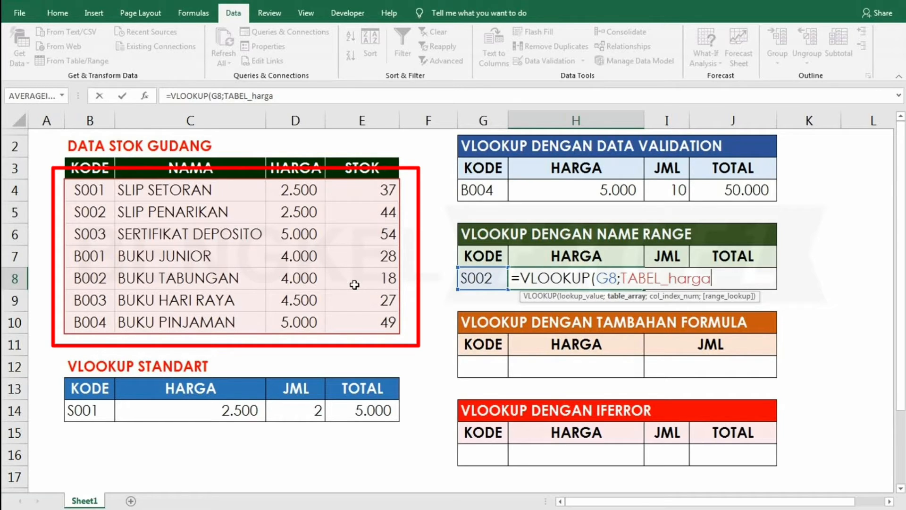
Complete the H8 VLOOKUP with column index 3 and FALSE for an exact match.
{"action": "type", "text": ";"}
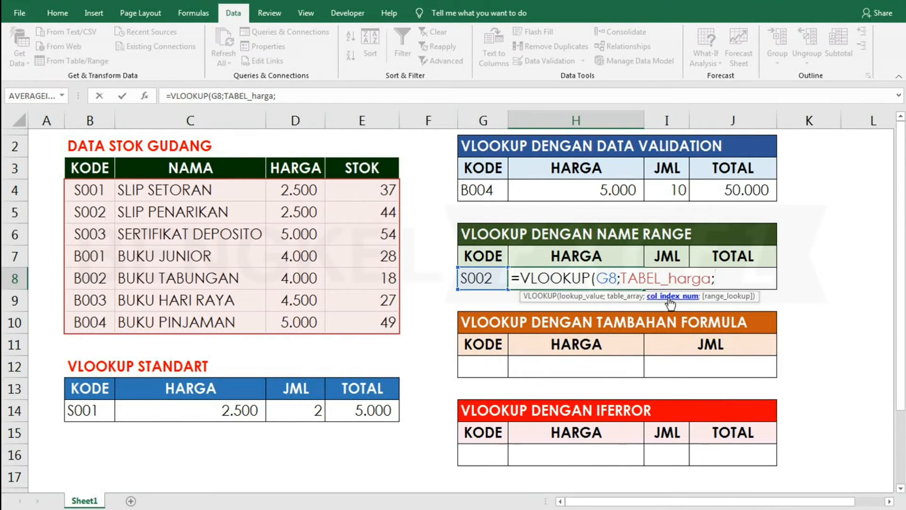
{"action": "type", "text": "3;"}
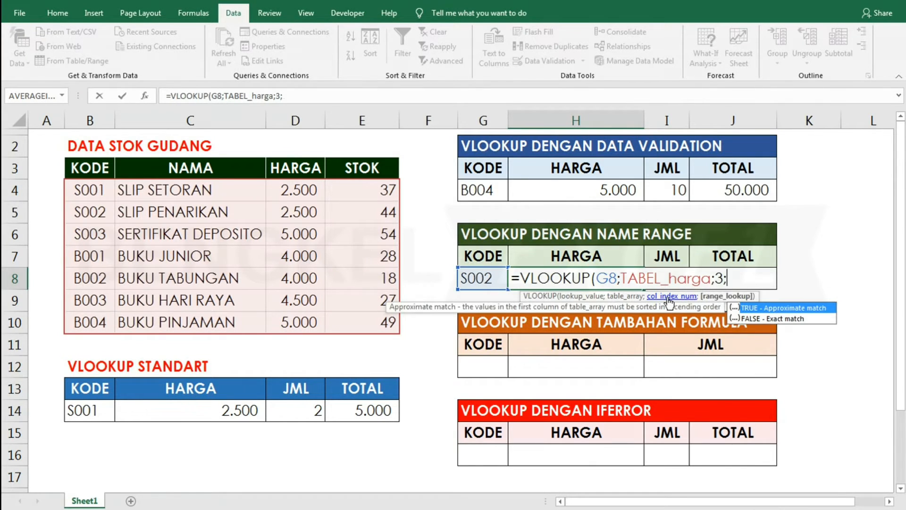
{"action": "type", "text": "f"}
{"action": "key", "text": "Down"}
{"action": "key", "text": "Tab"}
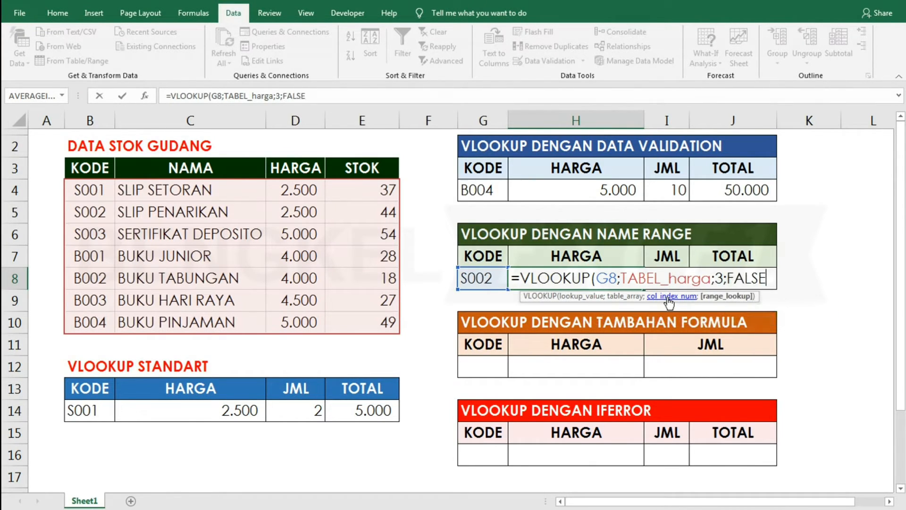
{"action": "type", "text": ")"}
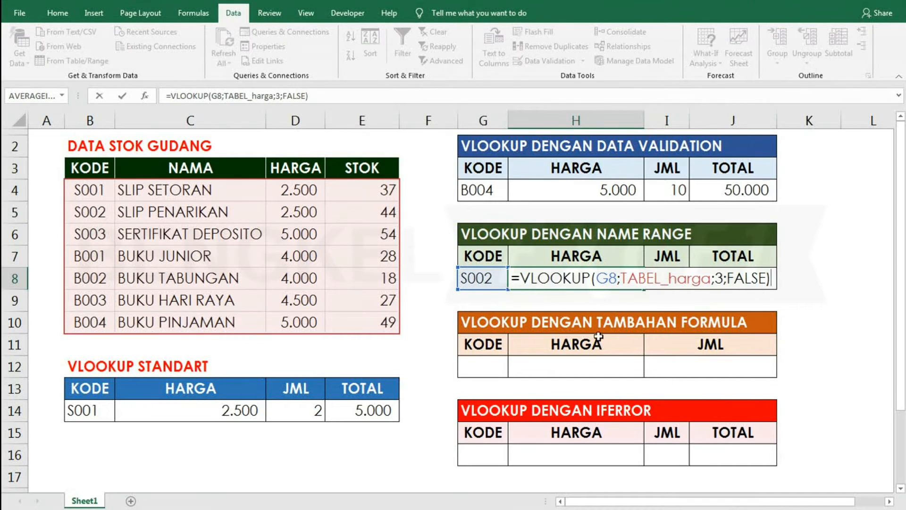
{"action": "key", "text": "Return"}
Calculate the TOTAL in J8 by multiplying the price in H8 by the quantity in I8.
{"action": "left_click", "coordinate": [618, 278]}
{"action": "left_click", "coordinate": [720, 278]}
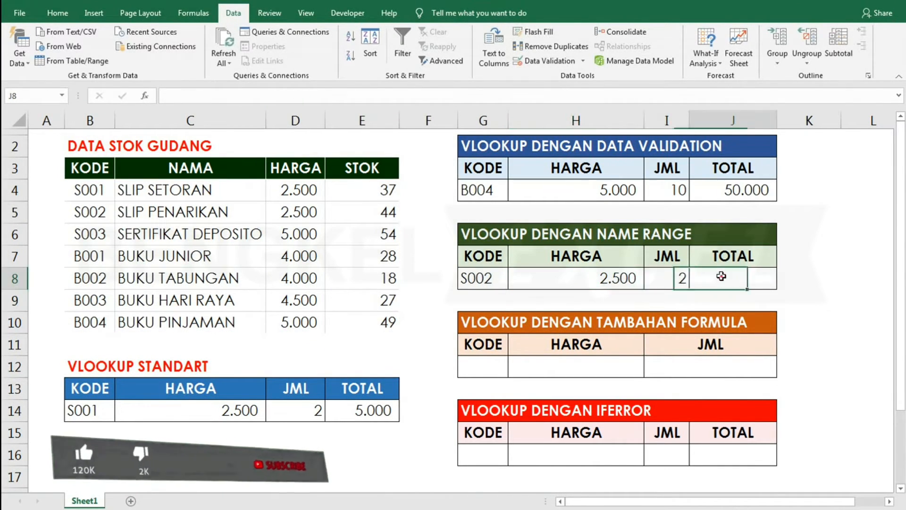
{"action": "type", "text": "="}
{"action": "left_click", "coordinate": [607, 281]}
{"action": "type", "text": "*"}
{"action": "left_click", "coordinate": [667, 278]}
{"action": "key", "text": "Return"}
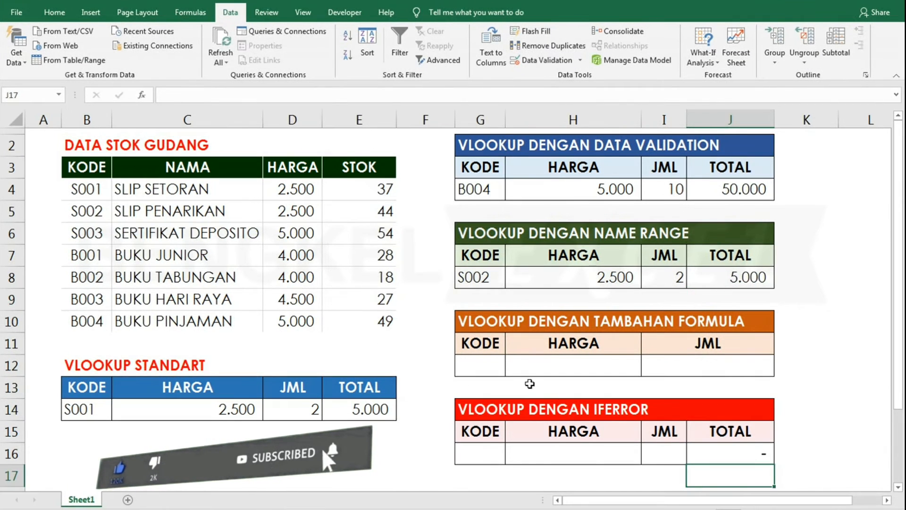
In the VLOOKUP DENGAN TAMBAHAN FORMULA table, choose code B001 for KODE cell G12 from its dropdown list.
{"action": "left_click", "coordinate": [491, 364]}
{"action": "left_click", "coordinate": [589, 360]}
{"action": "left_click", "coordinate": [713, 314]}
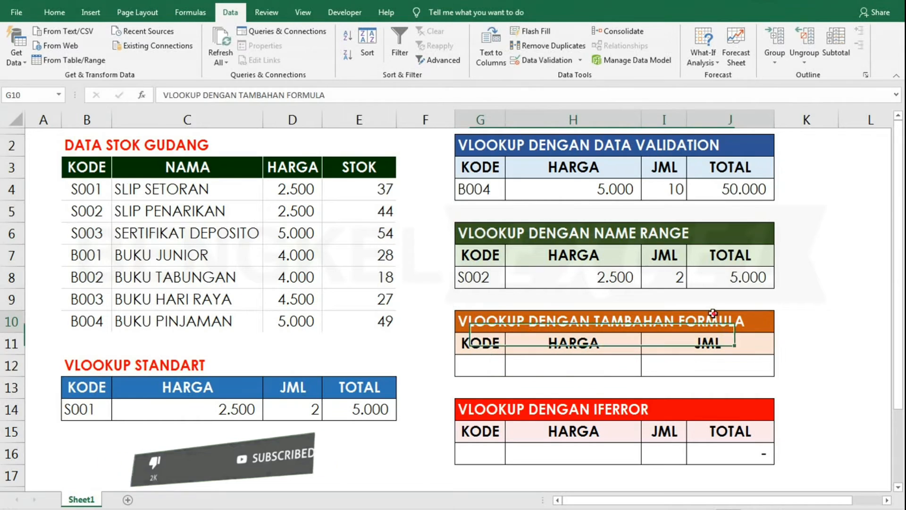
{"action": "left_click", "coordinate": [486, 366]}
{"action": "left_click", "coordinate": [511, 368]}
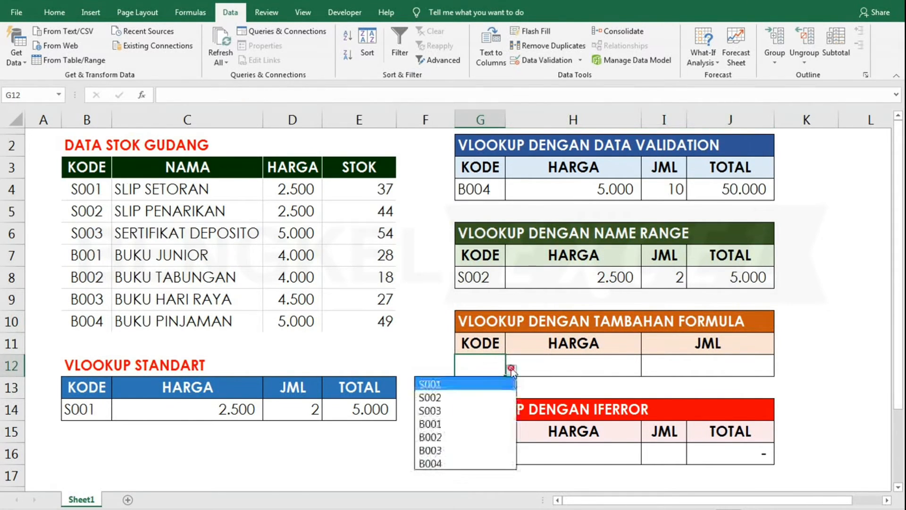
{"action": "left_click", "coordinate": [451, 423]}
Begin a VLOOKUP formula in H12 that looks up the code in G12 within the TABEL_harga named range.
{"action": "left_click", "coordinate": [595, 365]}
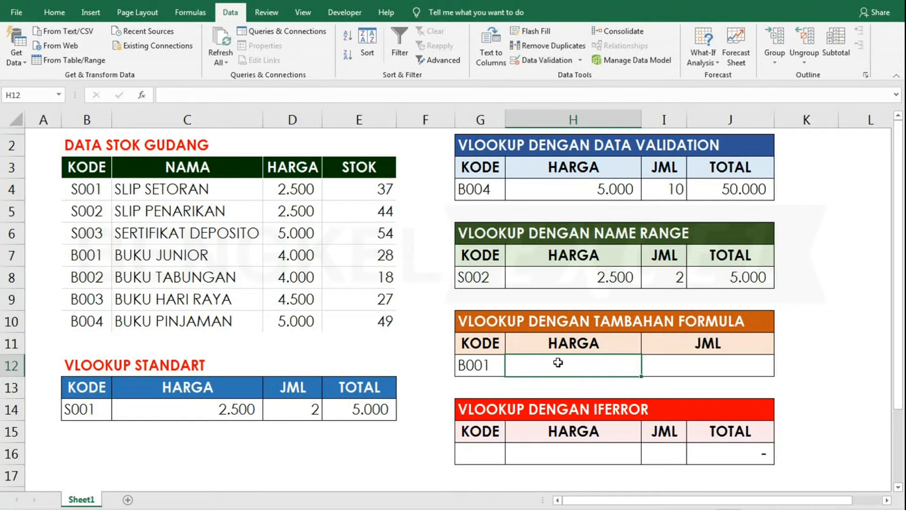
{"action": "type", "text": "="}
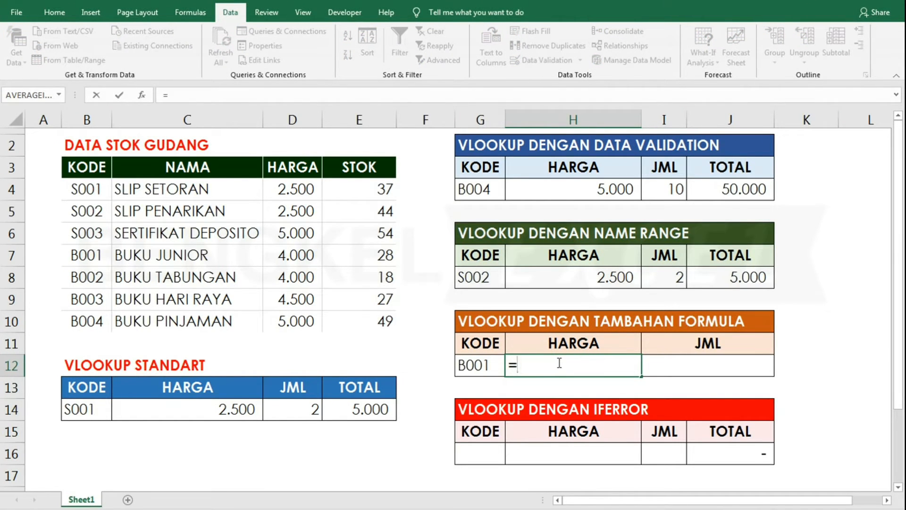
{"action": "type", "text": "v"}
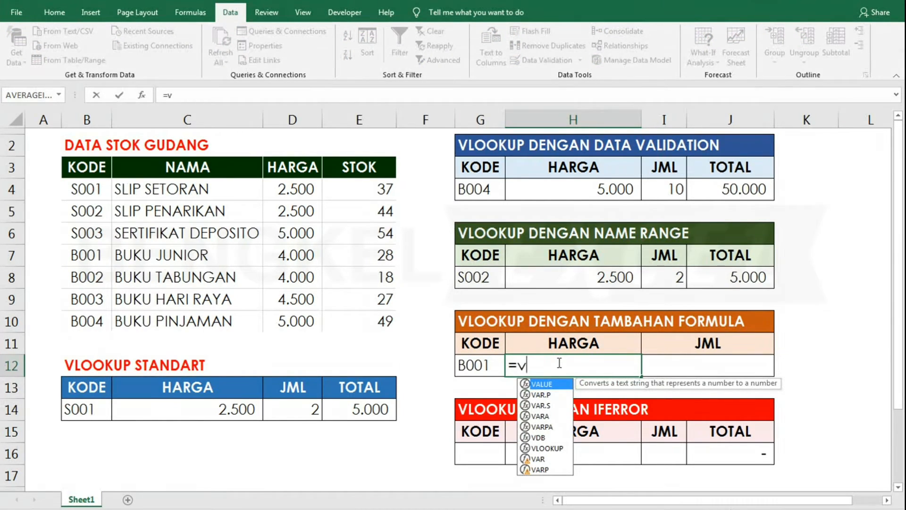
{"action": "key", "text": "Down"}
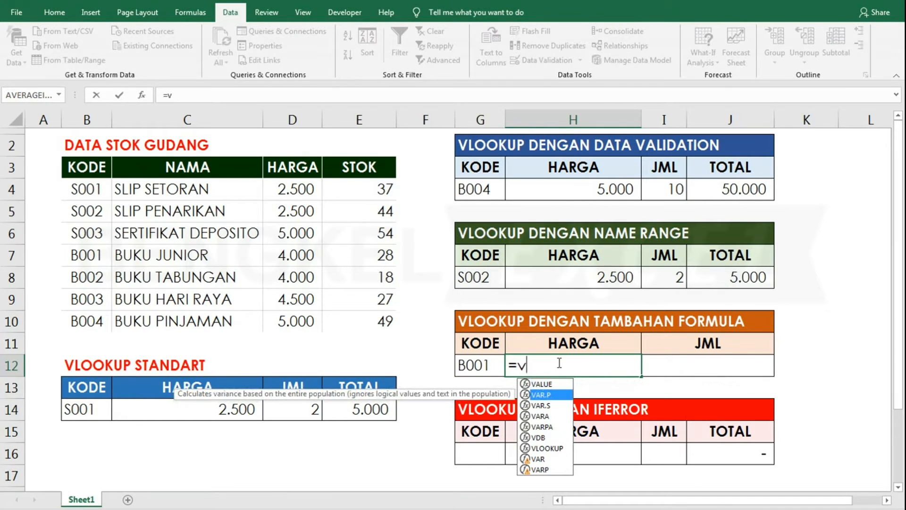
{"action": "type", "text": "l"}
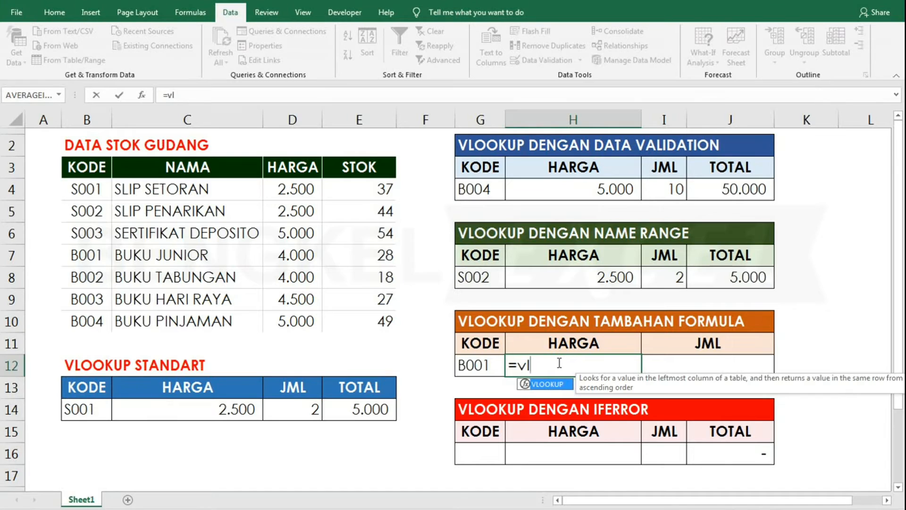
{"action": "key", "text": "Tab"}
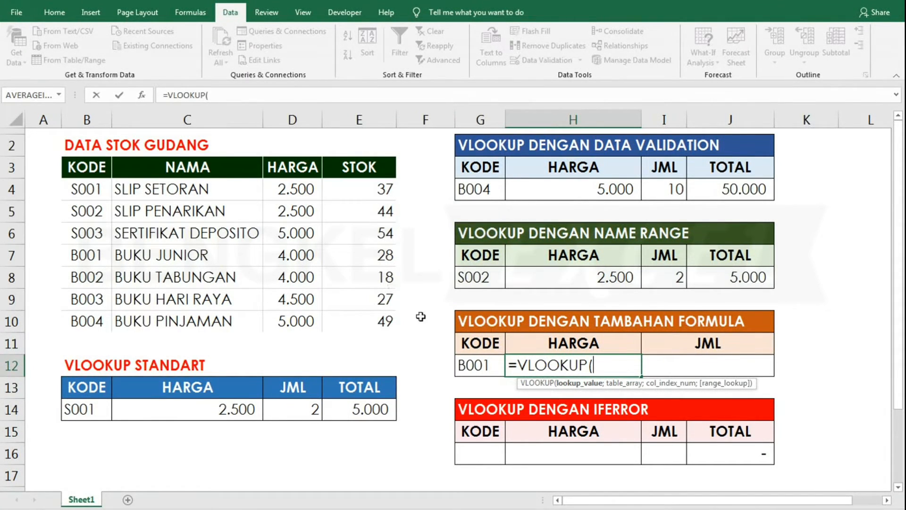
{"action": "left_click", "coordinate": [463, 366]}
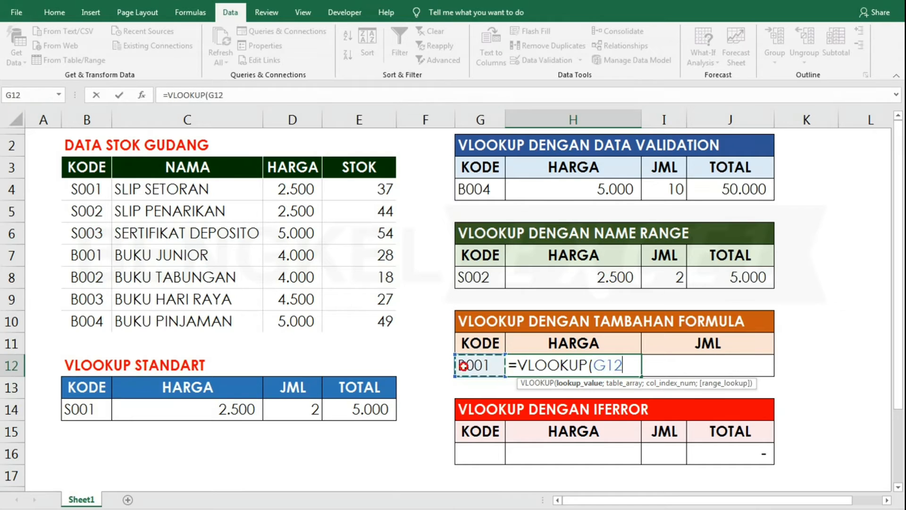
{"action": "type", "text": ";"}
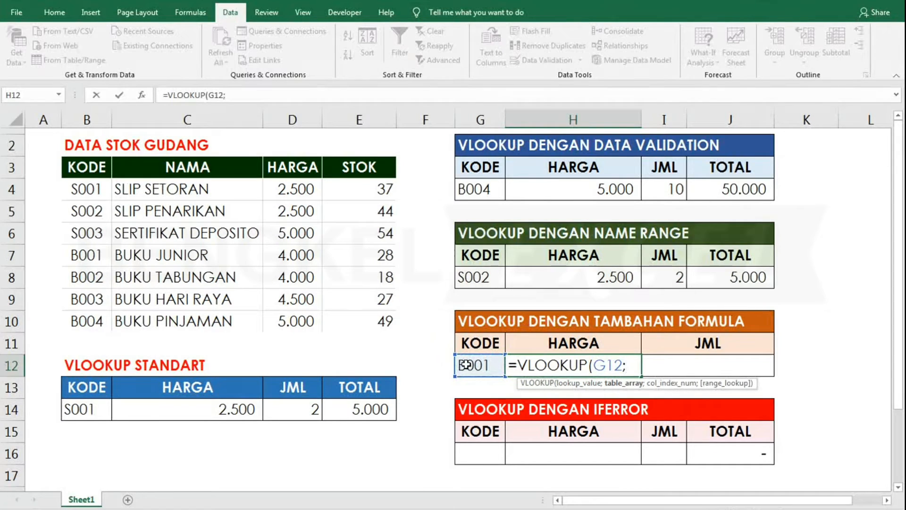
{"action": "type", "text": "ta"}
{"action": "key", "text": "Tab"}
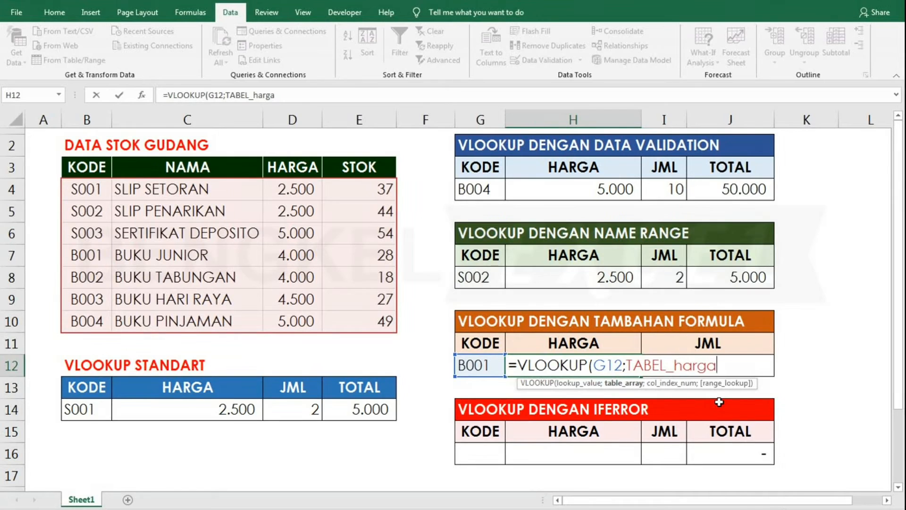
Complete the H12 VLOOKUP with column index 3 and FALSE, and multiply its result by 3.
{"action": "type", "text": ";3;false"}
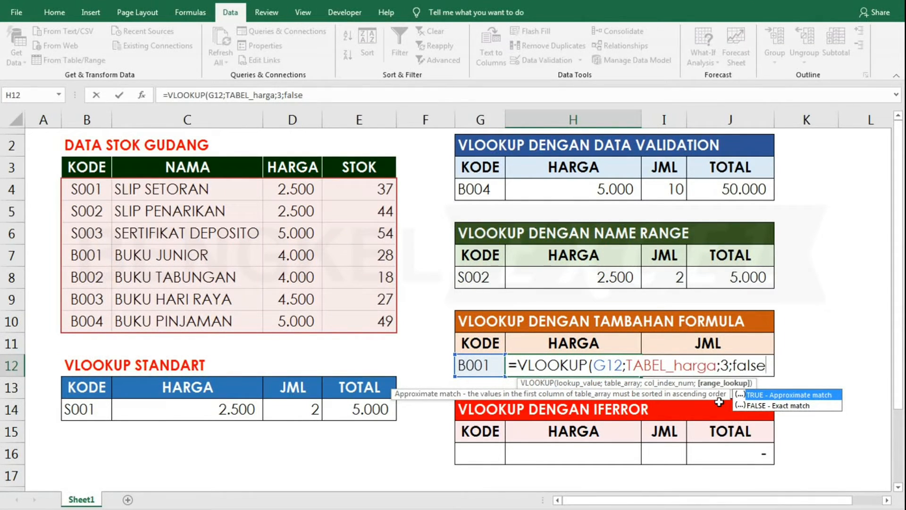
{"action": "type", "text": ")"}
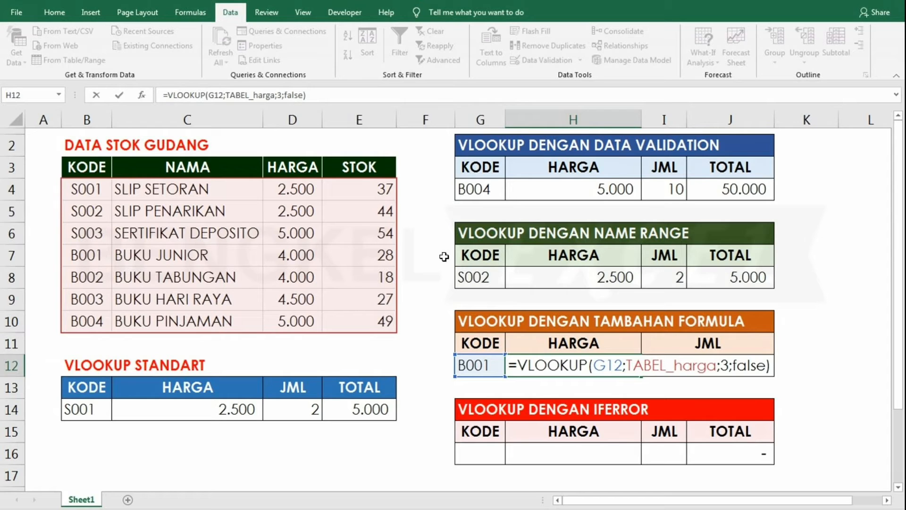
{"action": "type", "text": "*3"}
{"action": "key", "text": "Return"}
{"action": "left_click", "coordinate": [625, 368]}
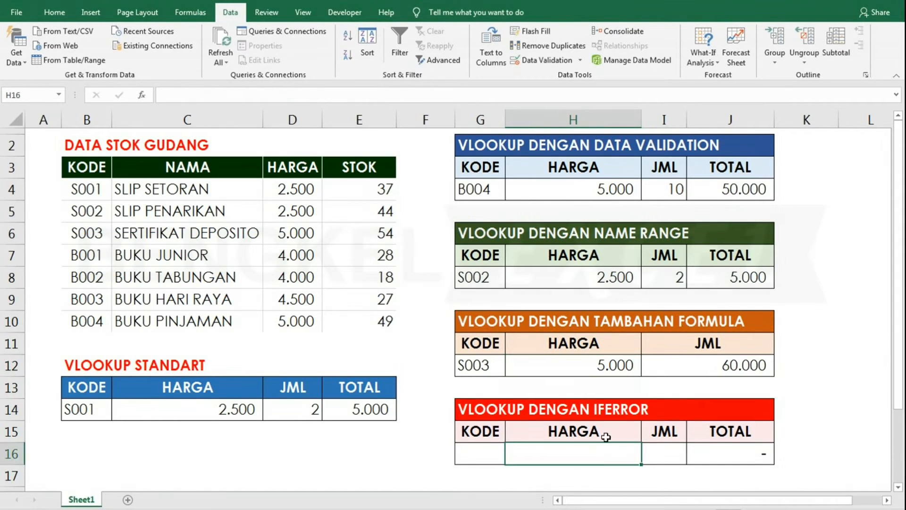
In the VLOOKUP DENGAN IFERROR table, choose quantity 2 for JML cell I16 from its dropdown list.
{"action": "left_click", "coordinate": [494, 409]}
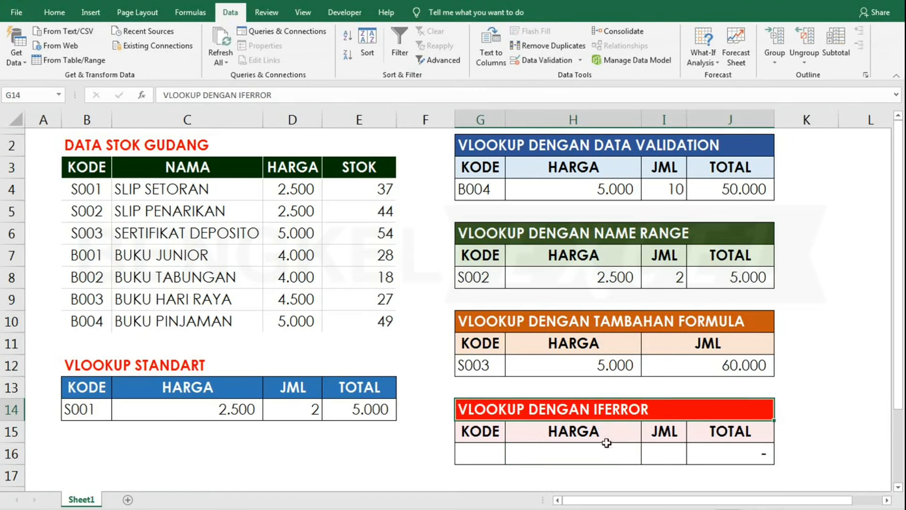
{"action": "left_click", "coordinate": [593, 455]}
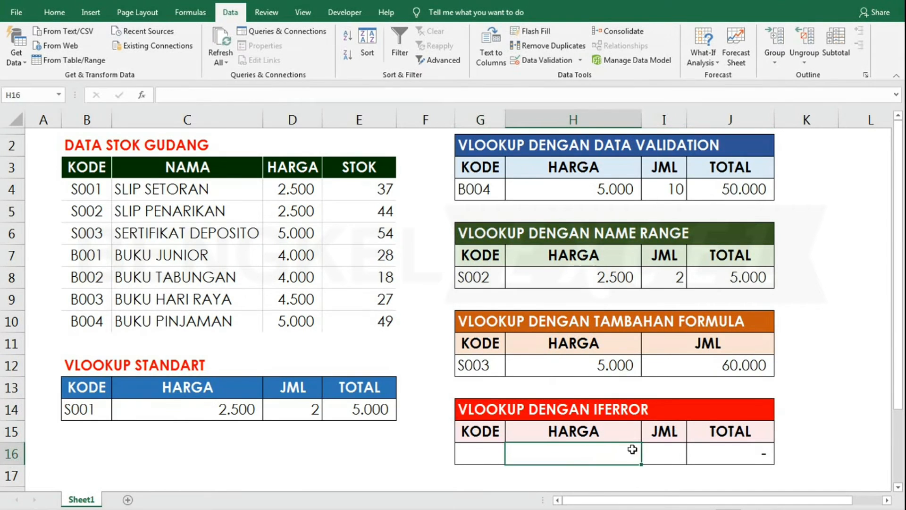
{"action": "left_click", "coordinate": [660, 453]}
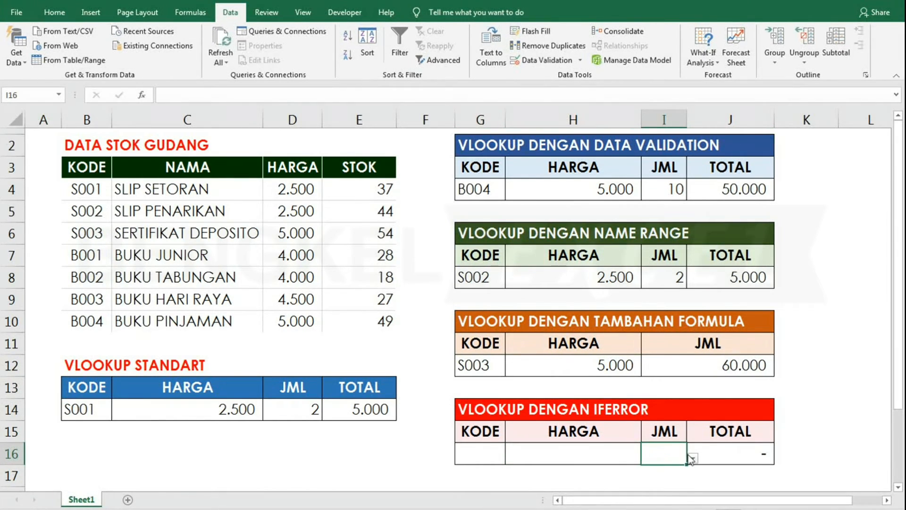
{"action": "left_click", "coordinate": [692, 457]}
{"action": "left_click", "coordinate": [631, 361]}
In HARGA cell H16 of the IFERROR table, begin a VLOOKUP formula that looks up G16 in the TABEL_harga named range.
{"action": "left_click", "coordinate": [564, 459]}
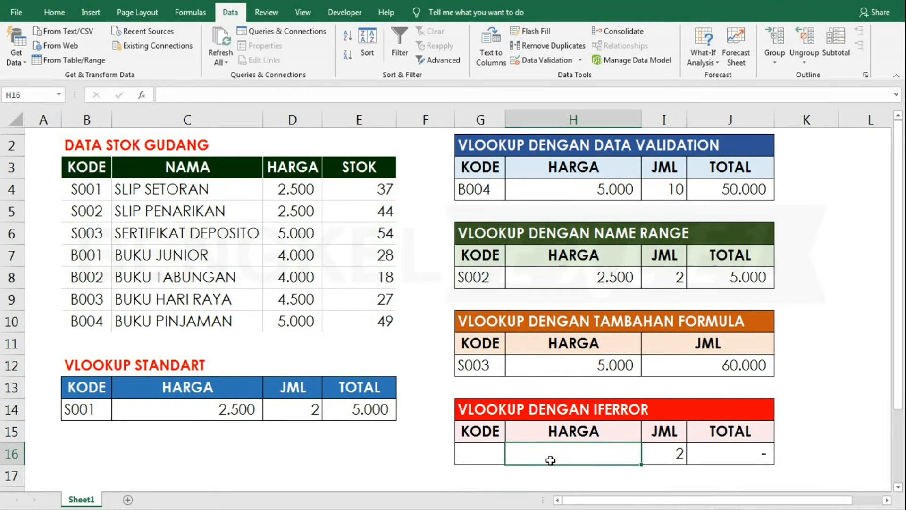
{"action": "type", "text": "=vl"}
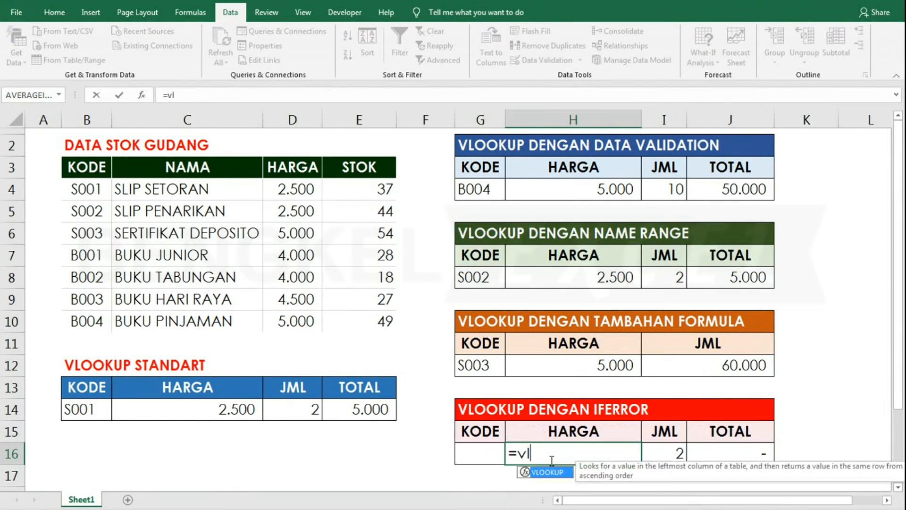
{"action": "key", "text": "Tab"}
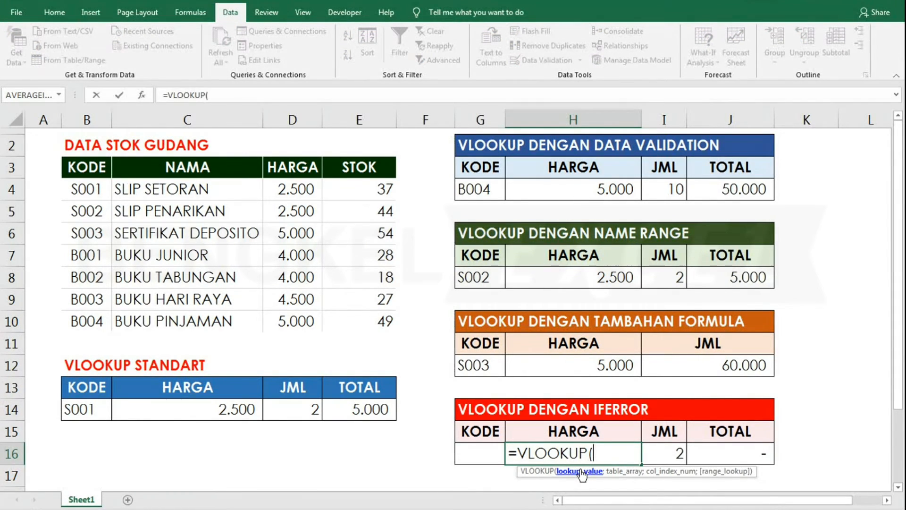
{"action": "left_click", "coordinate": [467, 453]}
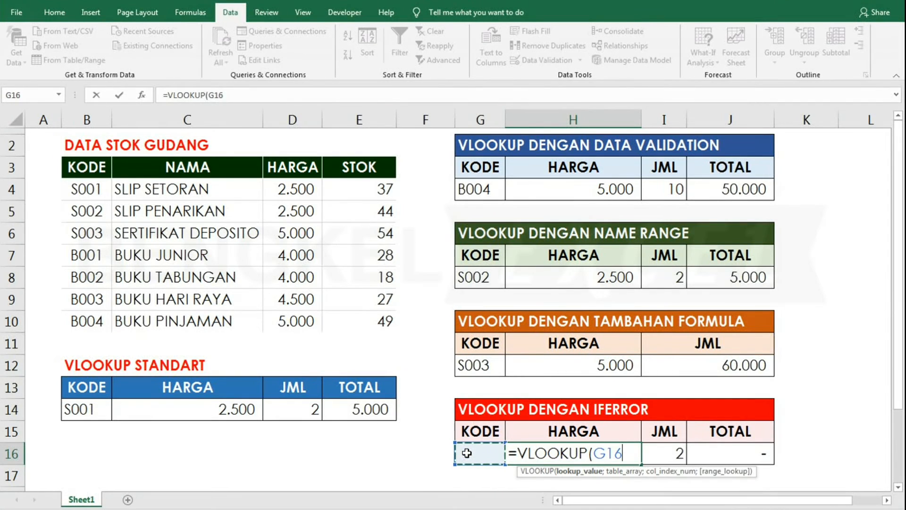
{"action": "type", "text": ";ta"}
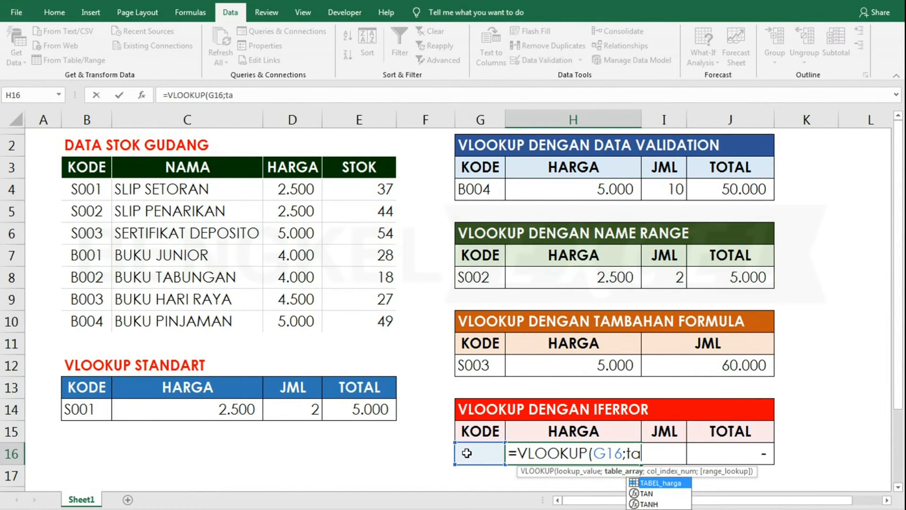
{"action": "key", "text": "Tab"}
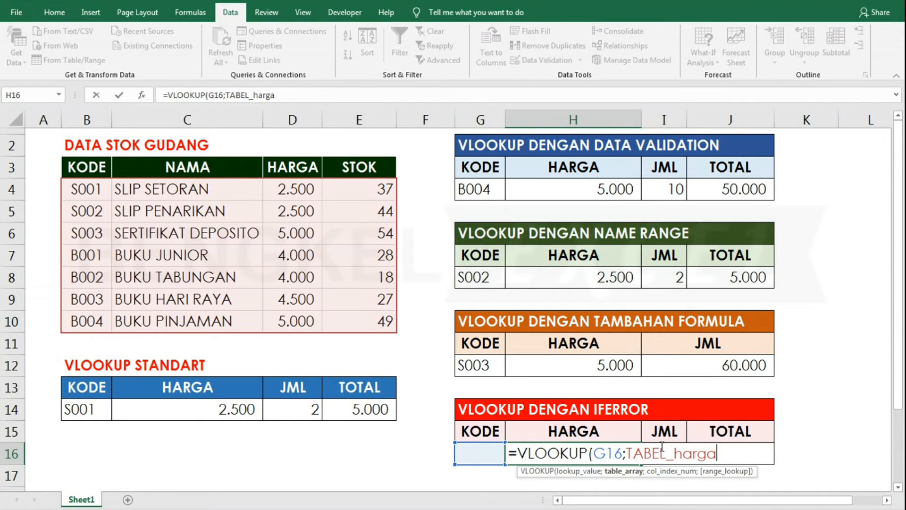
Complete the H16 VLOOKUP with column index 3 and FALSE for an exact match.
{"action": "type", "text": ";3"}
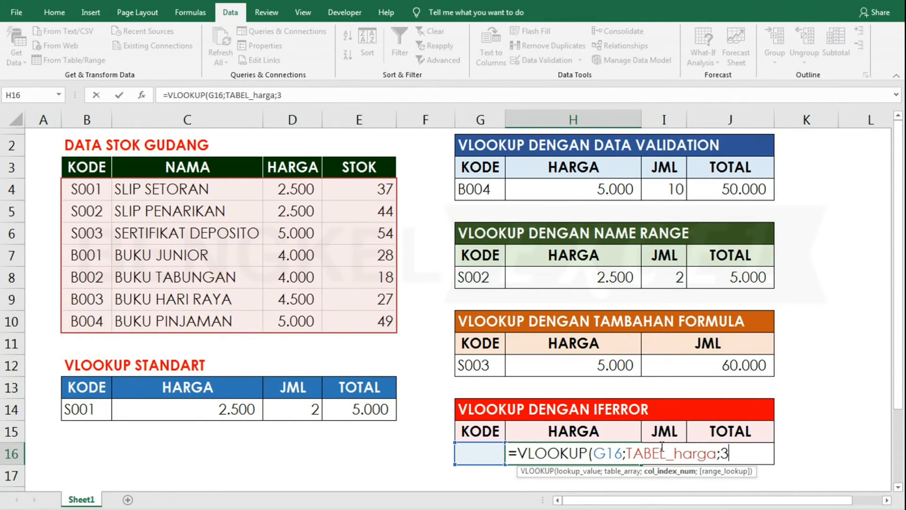
{"action": "type", "text": ";fa"}
{"action": "key", "text": "Down"}
{"action": "key", "text": "Tab"}
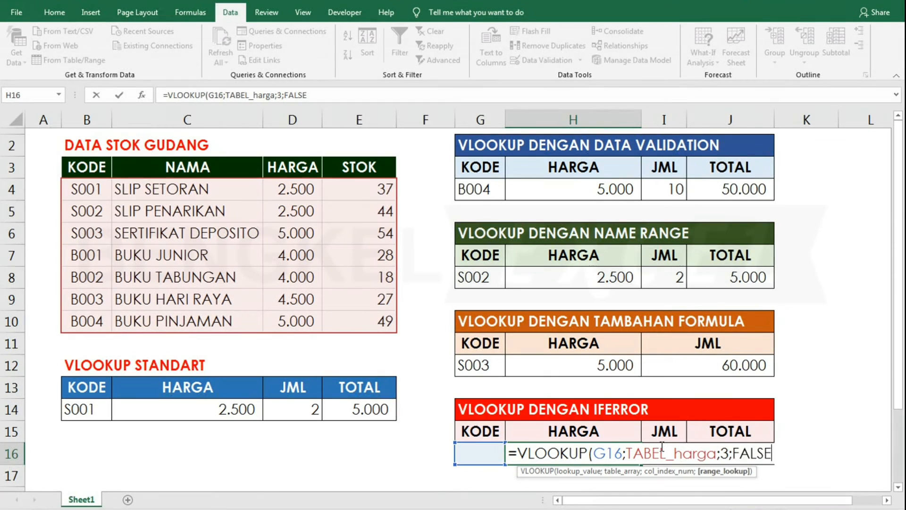
{"action": "type", "text": ")"}
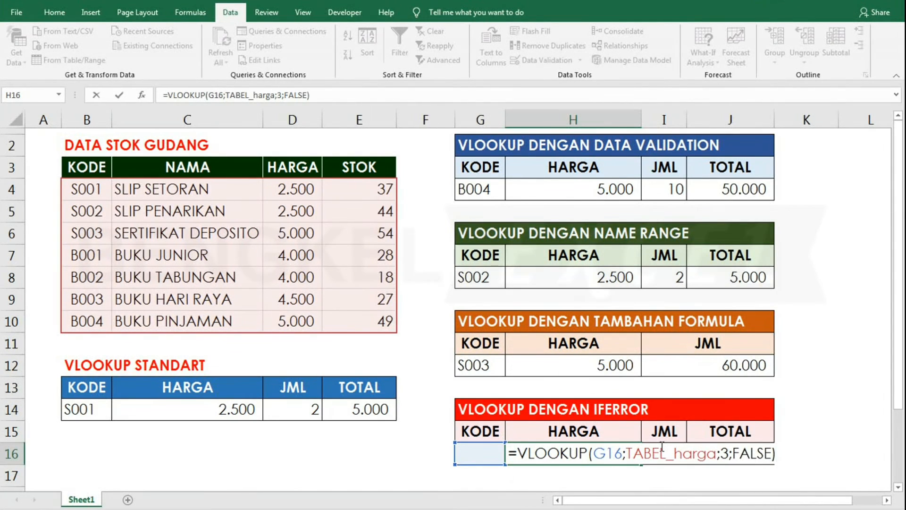
{"action": "key", "text": "Return"}
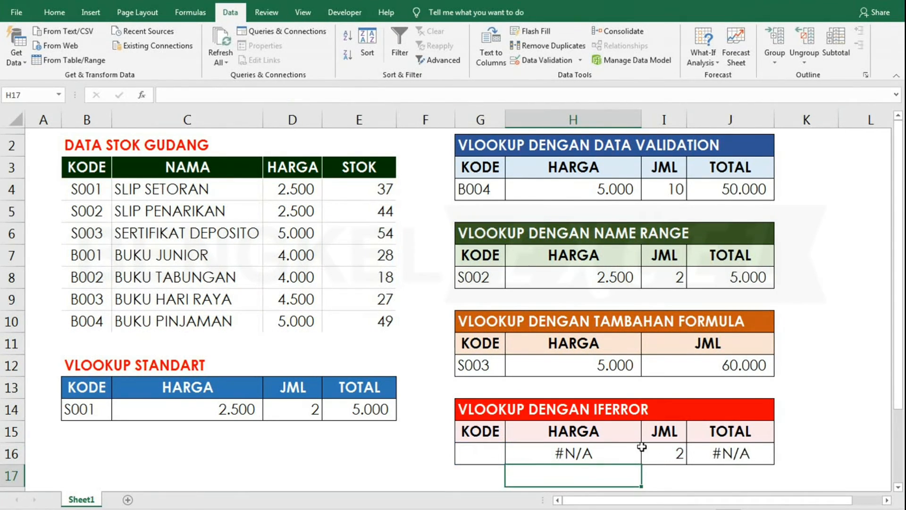
{"action": "left_click", "coordinate": [576, 457]}
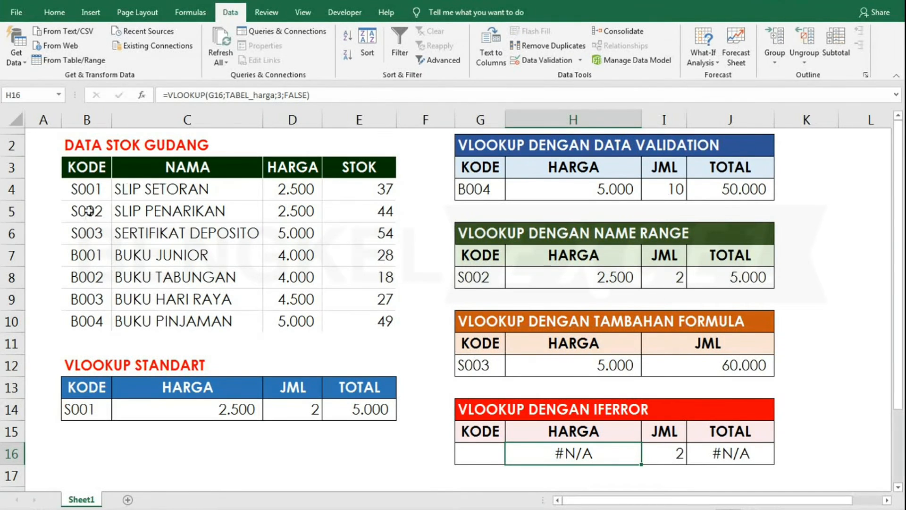
Choose code S002 for KODE cell G16 from its dropdown list and check the price formula in H16.
{"action": "left_click", "coordinate": [482, 453]}
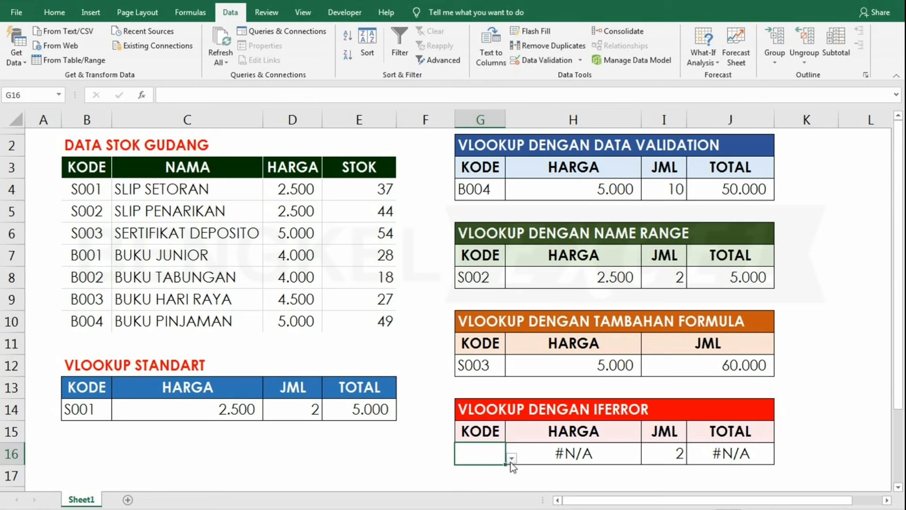
{"action": "left_click", "coordinate": [510, 460]}
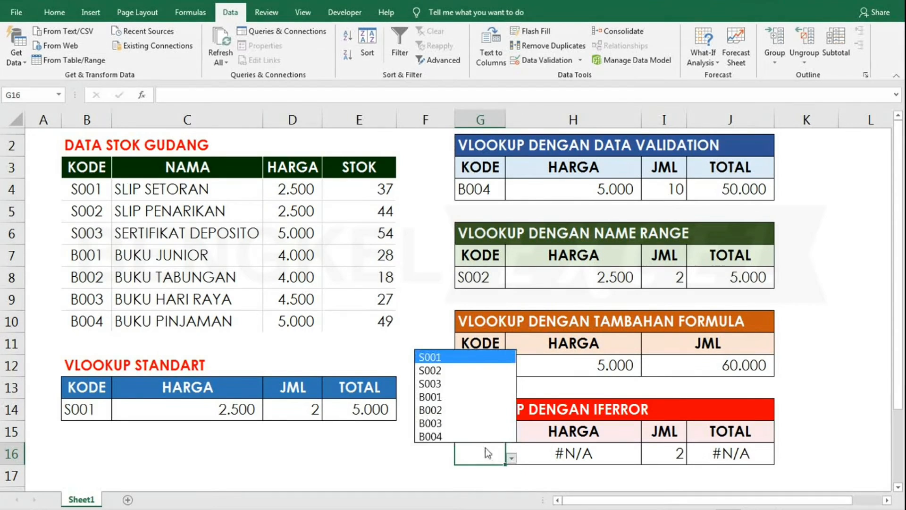
{"action": "left_click", "coordinate": [453, 372]}
{"action": "left_click", "coordinate": [577, 455]}
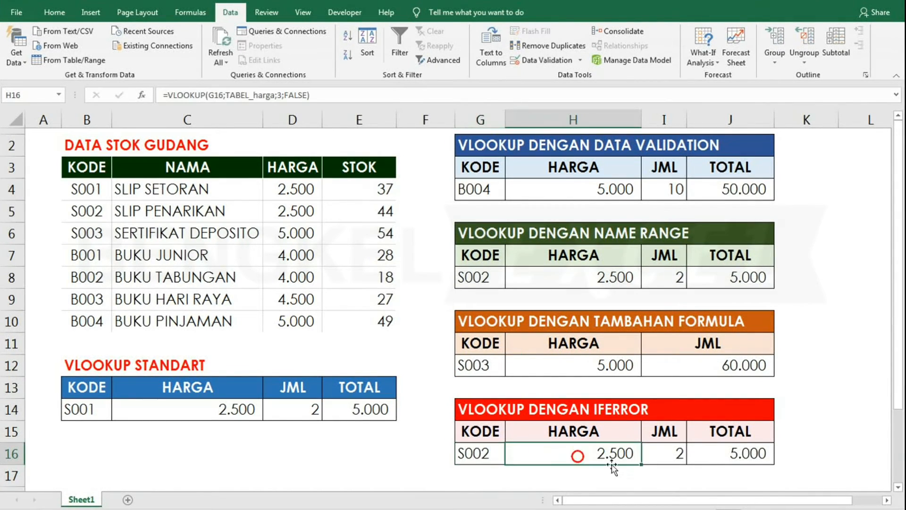
Clear the code from KODE cell G16 and check the price cell H16 again.
{"action": "left_click", "coordinate": [482, 457]}
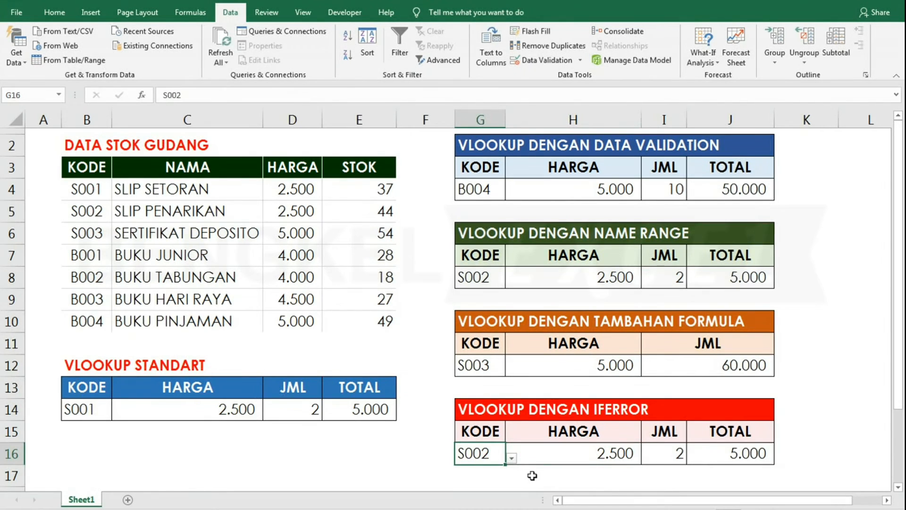
{"action": "key", "text": "BackSpace"}
{"action": "key", "text": "Return"}
{"action": "left_click", "coordinate": [603, 456]}
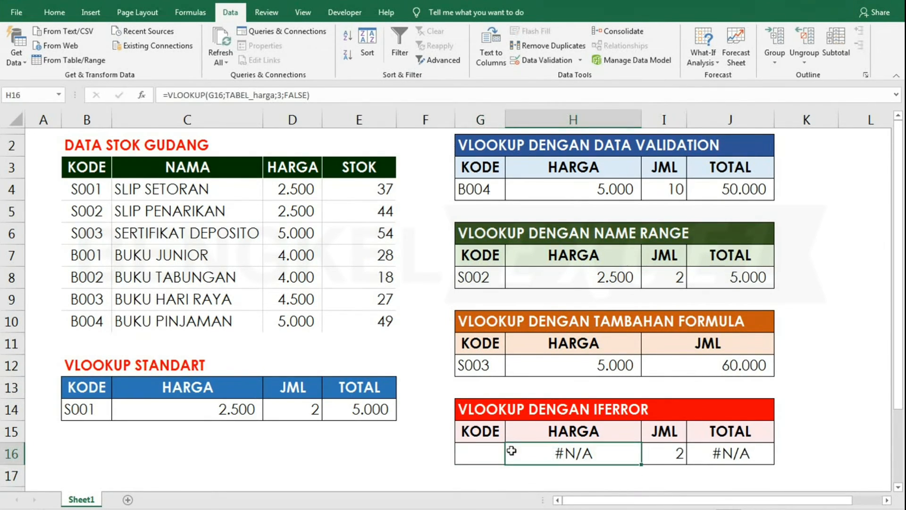
Wrap the VLOOKUP in H16 in an IFERROR function with empty text "" as the value if error.
{"action": "double_click", "coordinate": [557, 466]}
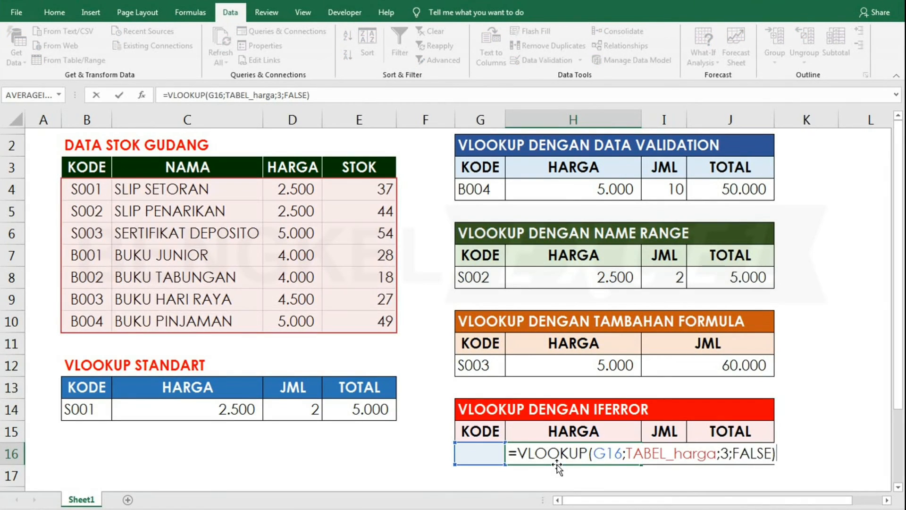
{"action": "left_click", "coordinate": [518, 453]}
{"action": "type", "text": "if"}
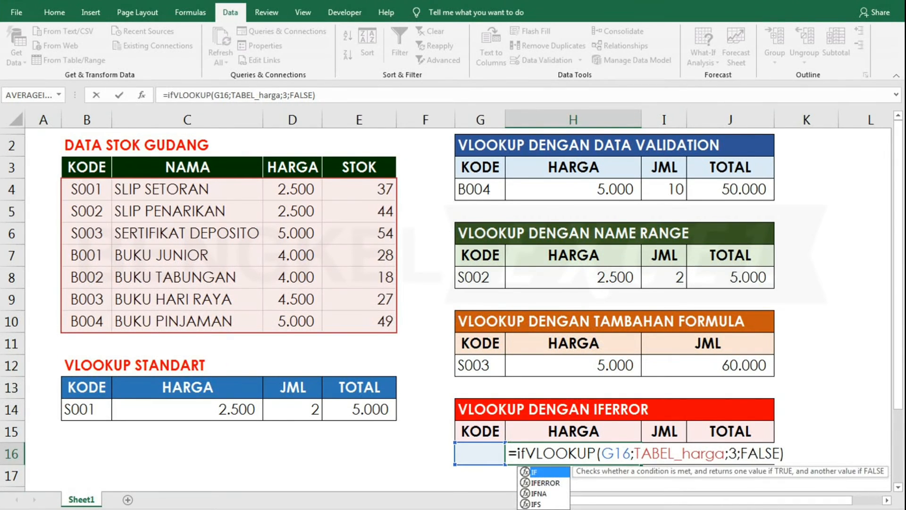
{"action": "key", "text": "Down"}
{"action": "key", "text": "Tab"}
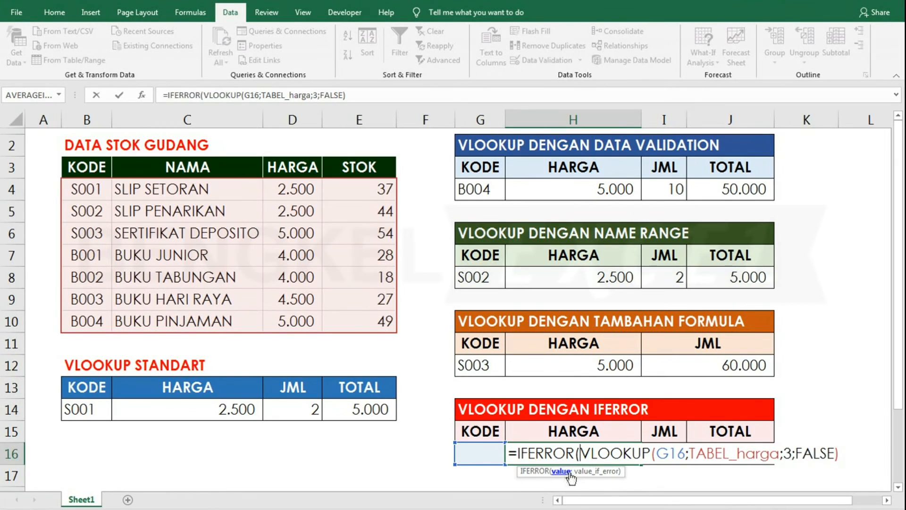
{"action": "left_click", "coordinate": [853, 454]}
{"action": "type", "text": ";"}
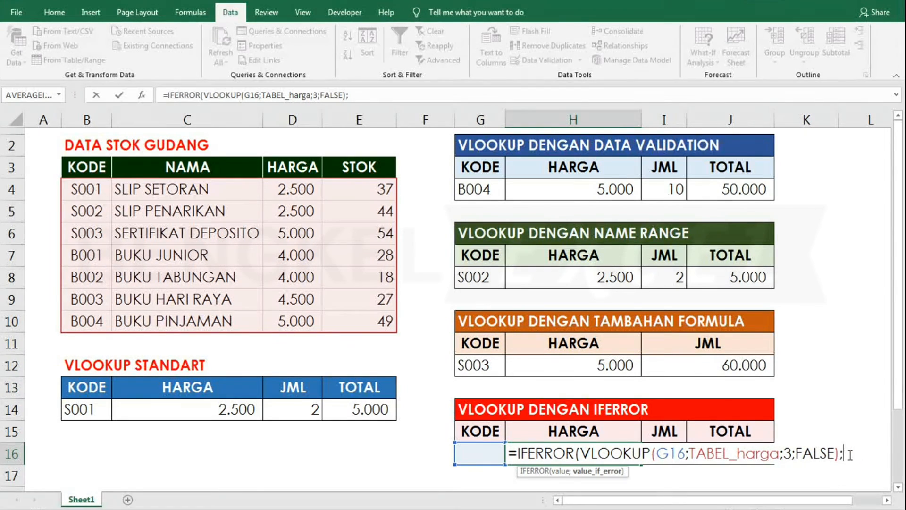
{"action": "type", "text": "\"\")"}
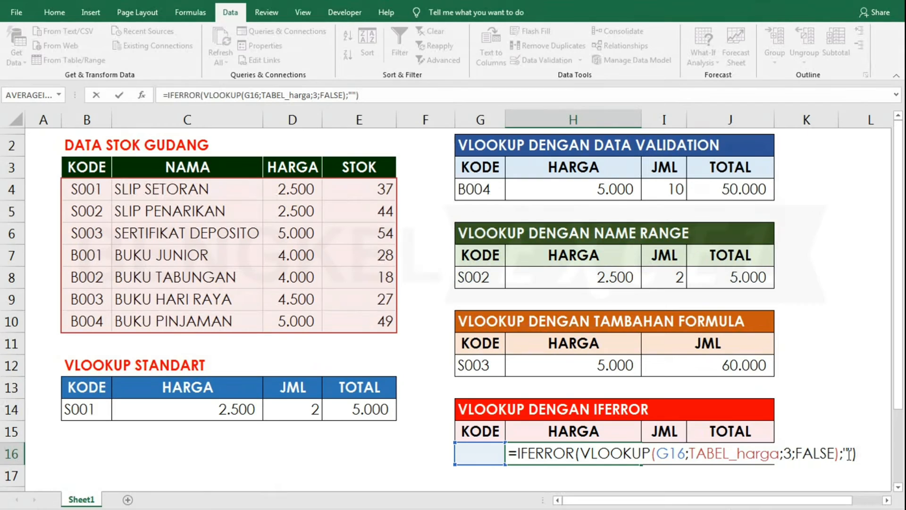
{"action": "key", "text": "Return"}
{"action": "left_click", "coordinate": [583, 454]}
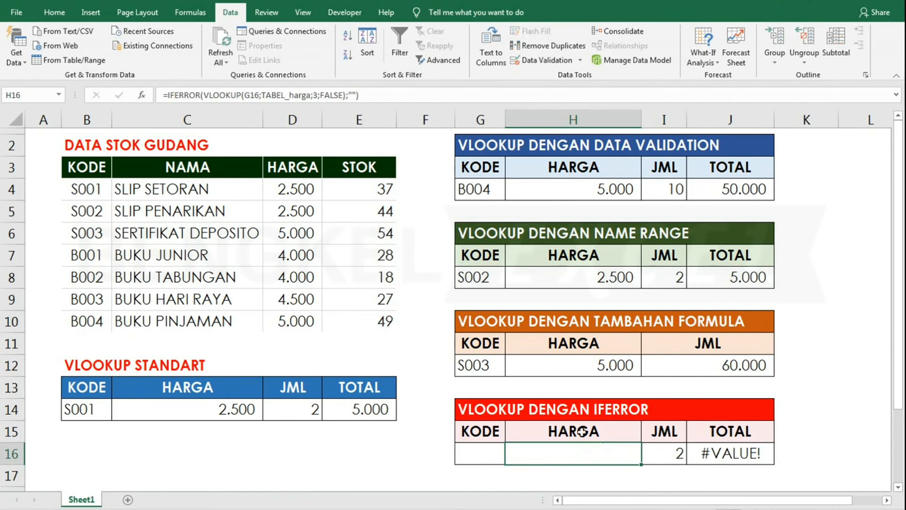
Examine the empty-text argument at the end of the IFERROR formula in H16.
{"action": "double_click", "coordinate": [580, 457]}
{"action": "left_click_drag", "start_coordinate": [853, 453], "coordinate": [843, 454]}
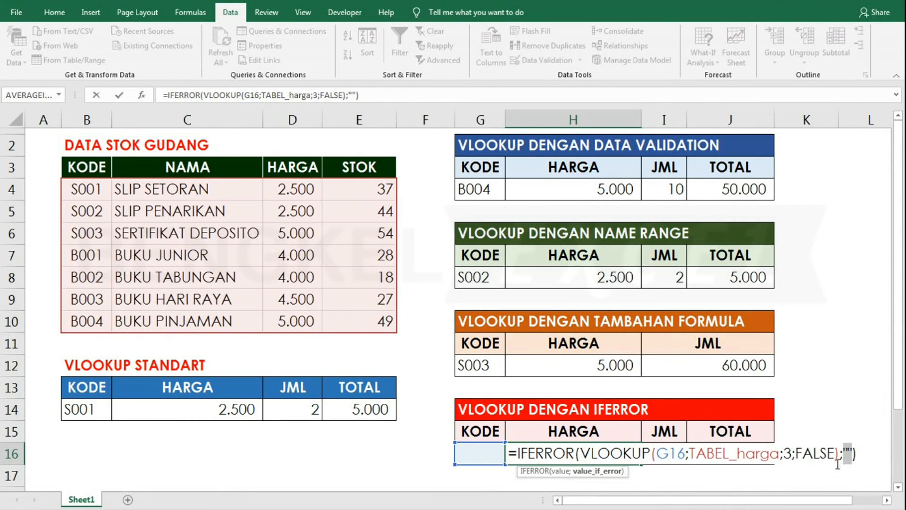
{"action": "key", "text": "Return"}
Replace the TOTAL formula in J16 with =IFERROR(H16*I16;"").
{"action": "left_click", "coordinate": [743, 453]}
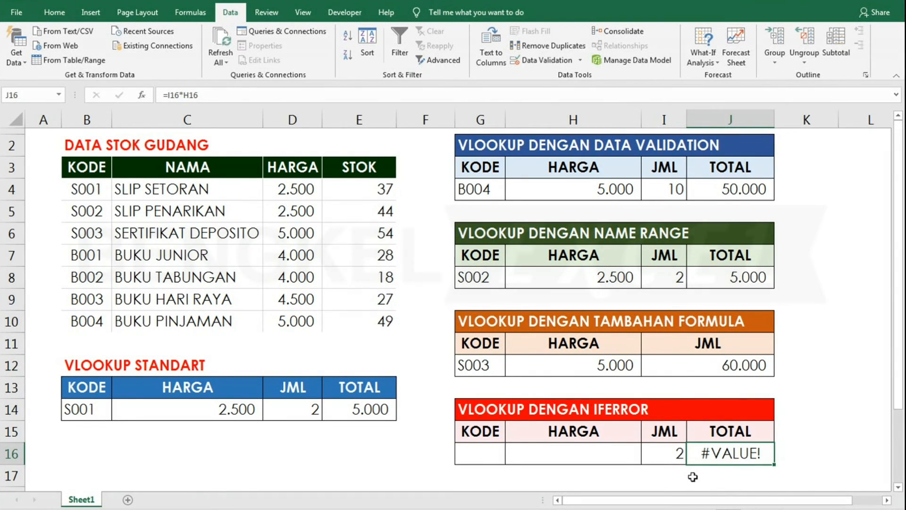
{"action": "type", "text": "=i"}
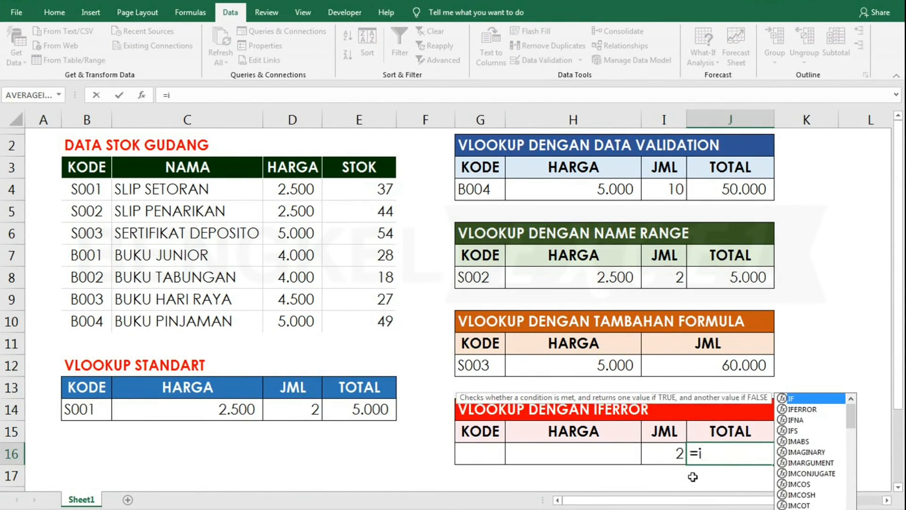
{"action": "type", "text": "fe"}
{"action": "key", "text": "Tab"}
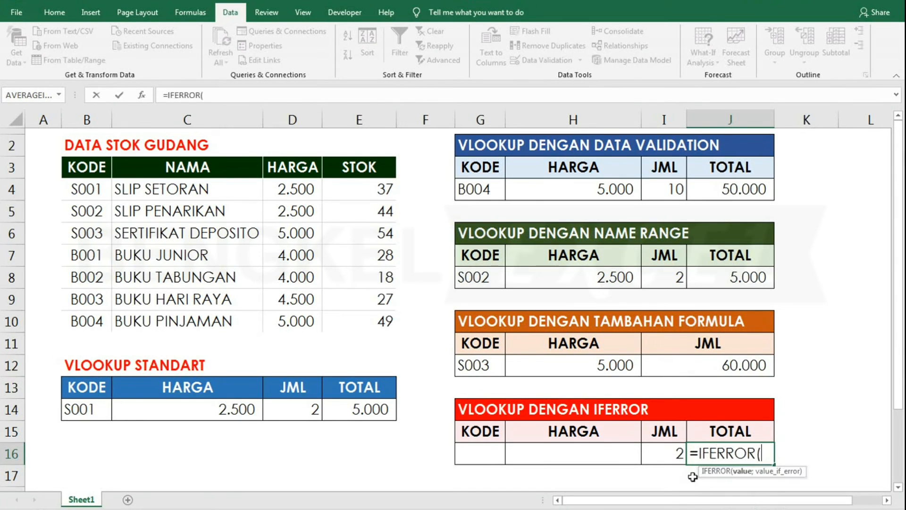
{"action": "left_click", "coordinate": [565, 453]}
{"action": "type", "text": "*"}
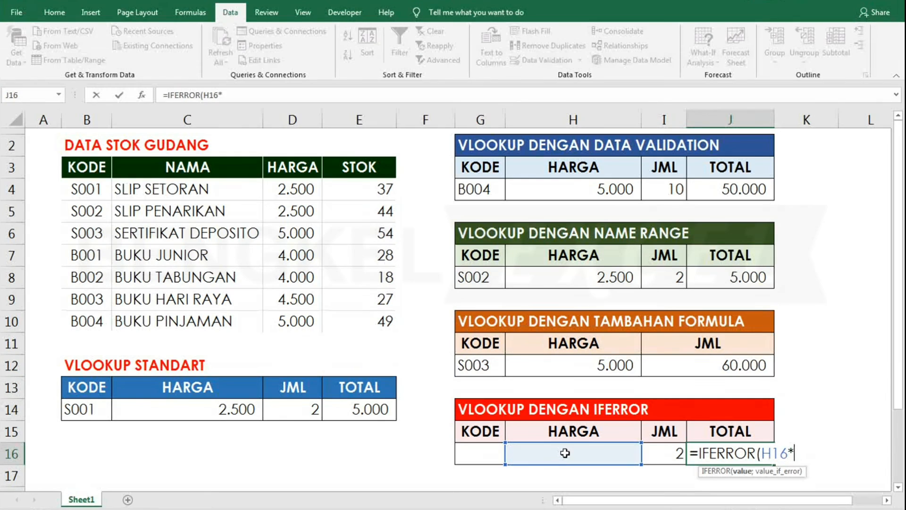
{"action": "left_click", "coordinate": [658, 453]}
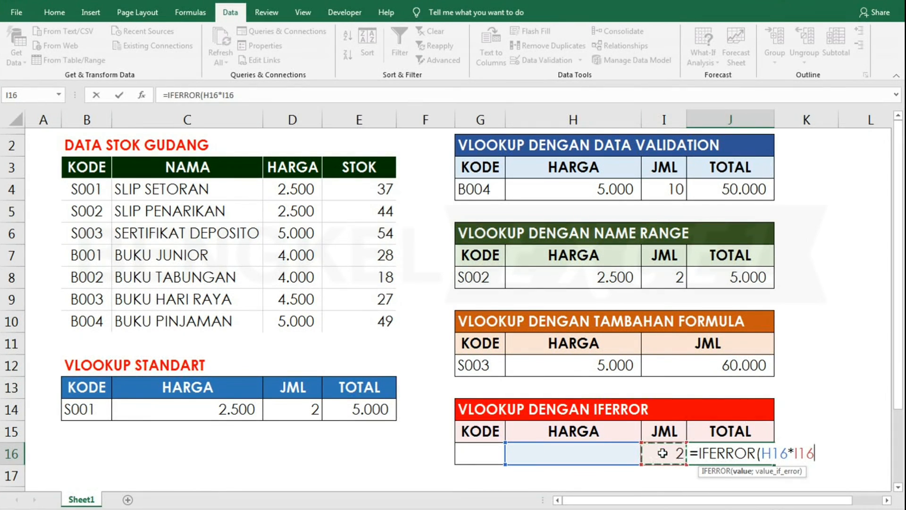
{"action": "type", "text": ";"}
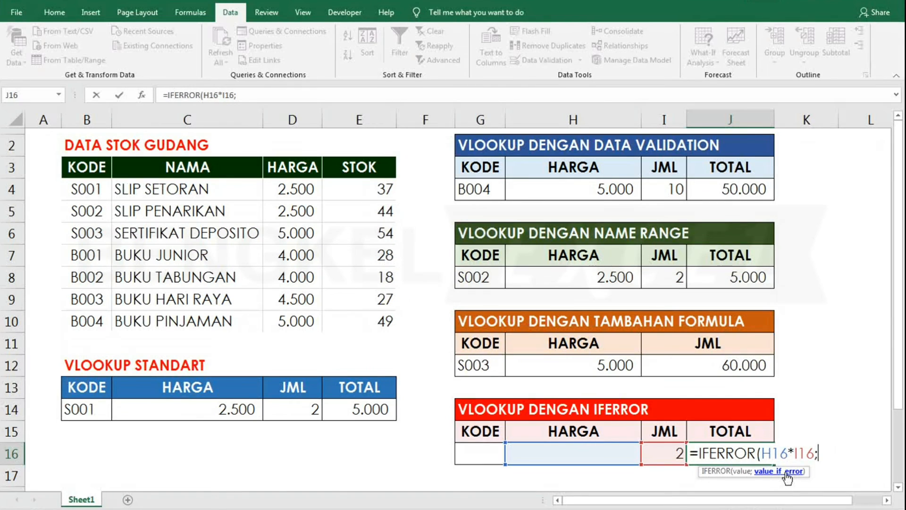
{"action": "type", "text": "\"\""}
{"action": "type", "text": ")"}
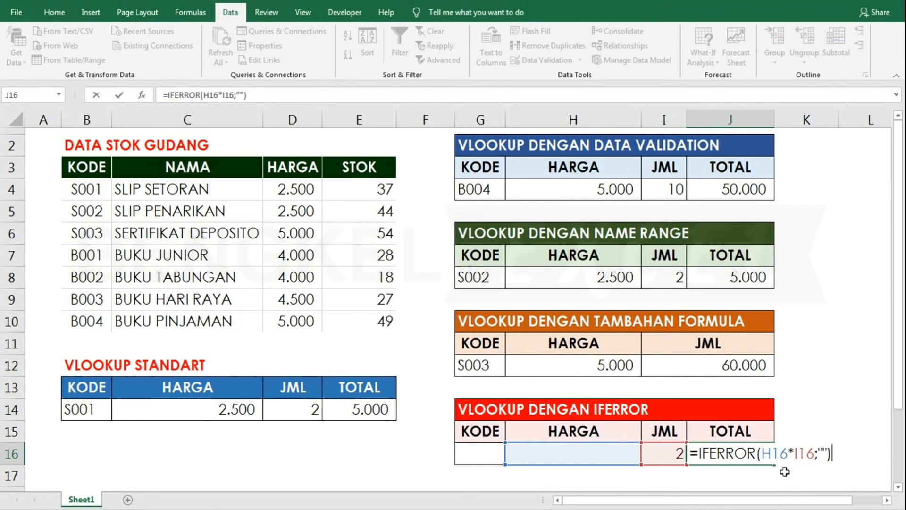
{"action": "key", "text": "Return"}
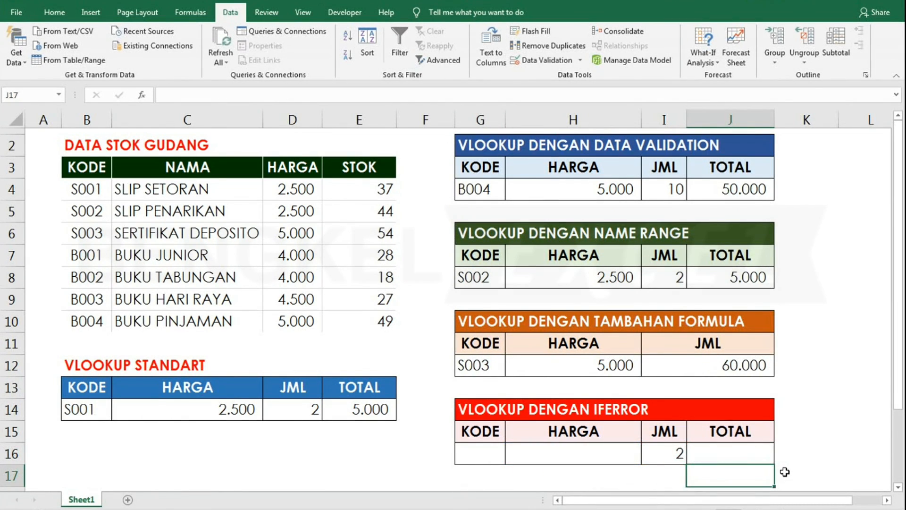
{"action": "left_click", "coordinate": [729, 453]}
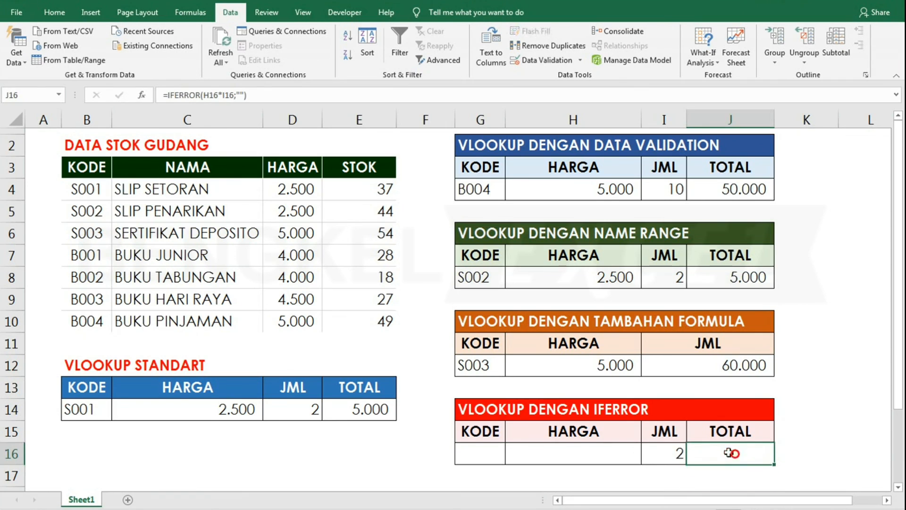
Clear the quantity from JML cell I16 and check the HARGA cell in the same row.
{"action": "left_click", "coordinate": [668, 450]}
{"action": "key", "text": "Delete"}
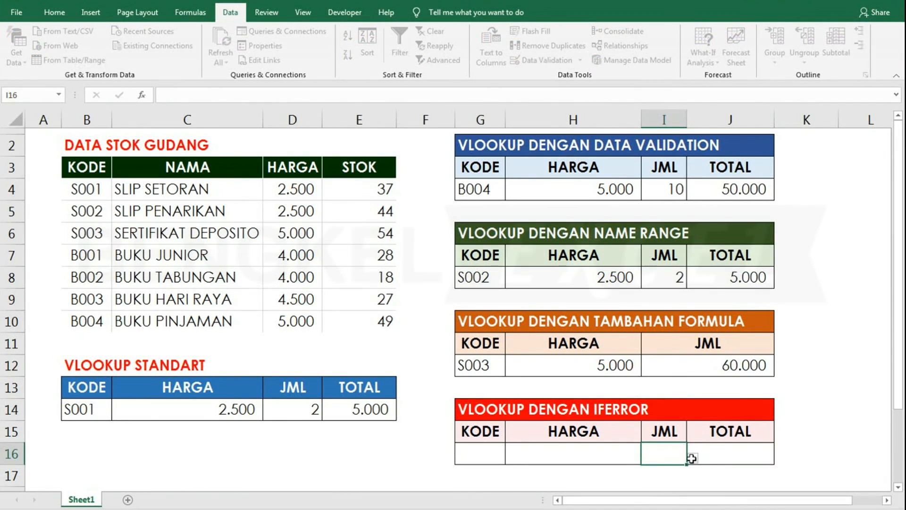
{"action": "key", "text": "Return"}
{"action": "left_click", "coordinate": [662, 452]}
{"action": "left_click", "coordinate": [557, 451]}
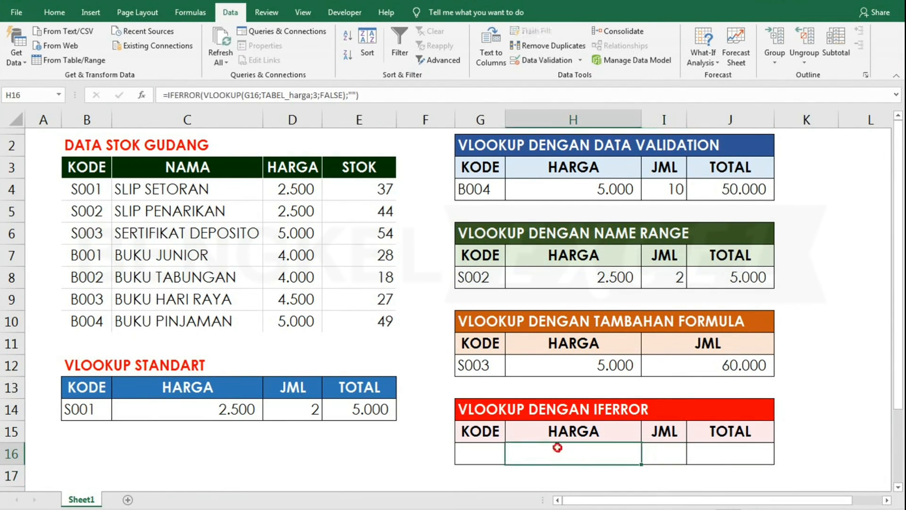
Choose code B002 for KODE cell G16 and pick a quantity for JML cell I16 in the IFERROR table.
{"action": "left_click", "coordinate": [494, 452]}
{"action": "left_click", "coordinate": [509, 457]}
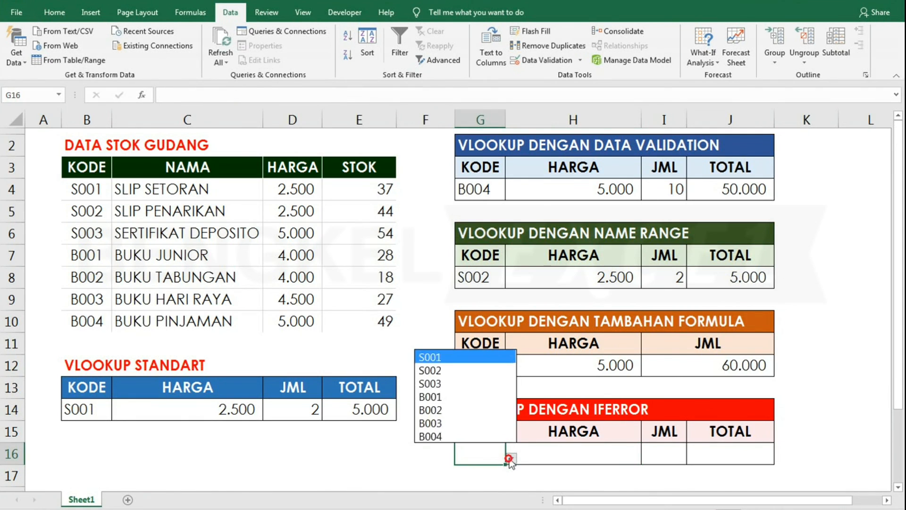
{"action": "left_click", "coordinate": [445, 410]}
{"action": "left_click", "coordinate": [680, 454]}
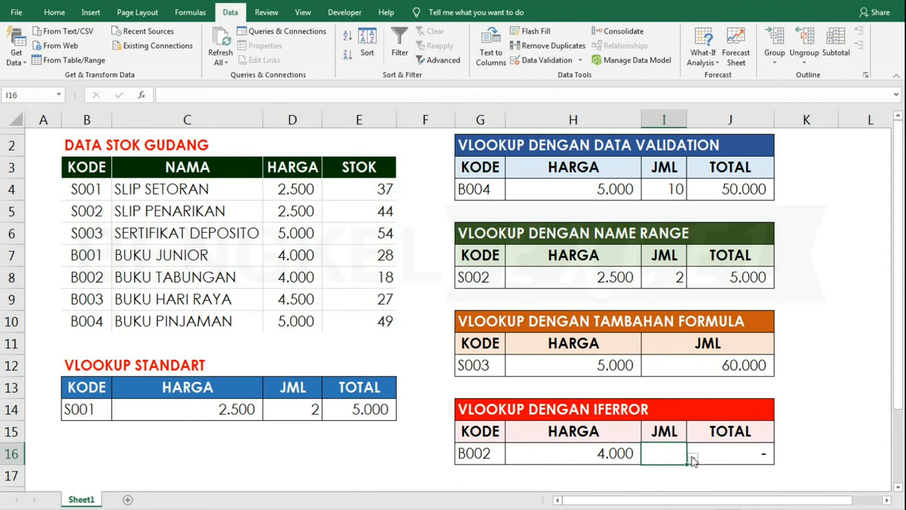
{"action": "left_click", "coordinate": [692, 458]}
{"action": "left_click", "coordinate": [653, 430]}
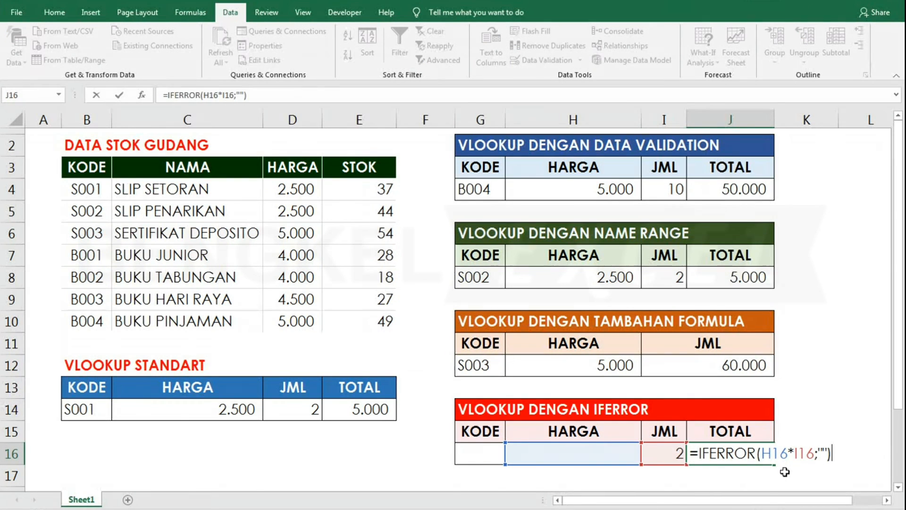
Commit the TOTAL formula =IFERROR(H16*I16;"") in J16 and clear the quantity from I16.
{"action": "key", "text": "Return"}
{"action": "left_click", "coordinate": [735, 453]}
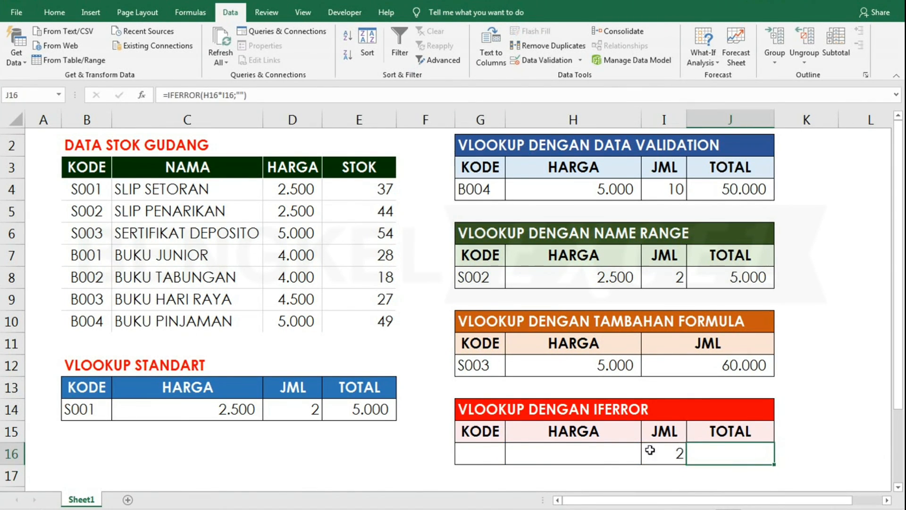
{"action": "left_click", "coordinate": [671, 451]}
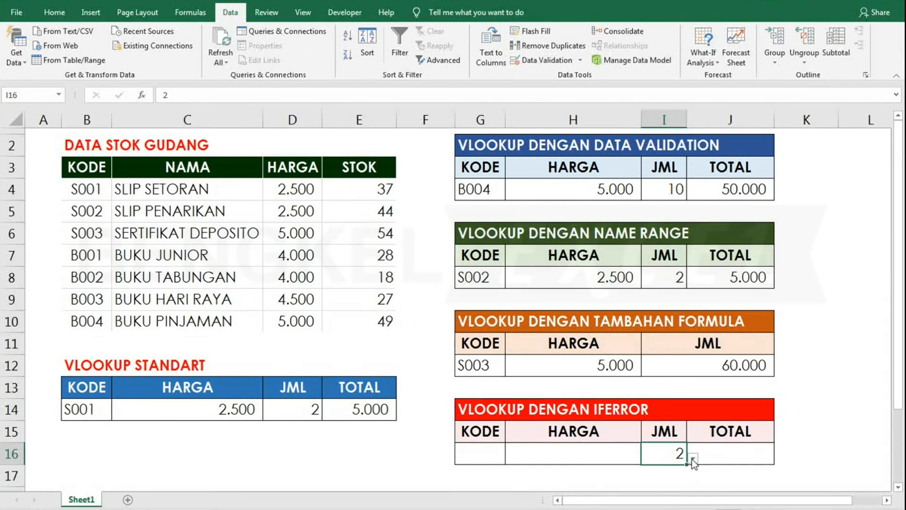
{"action": "key", "text": "BackSpace"}
{"action": "key", "text": "Return"}
{"action": "left_click", "coordinate": [663, 452]}
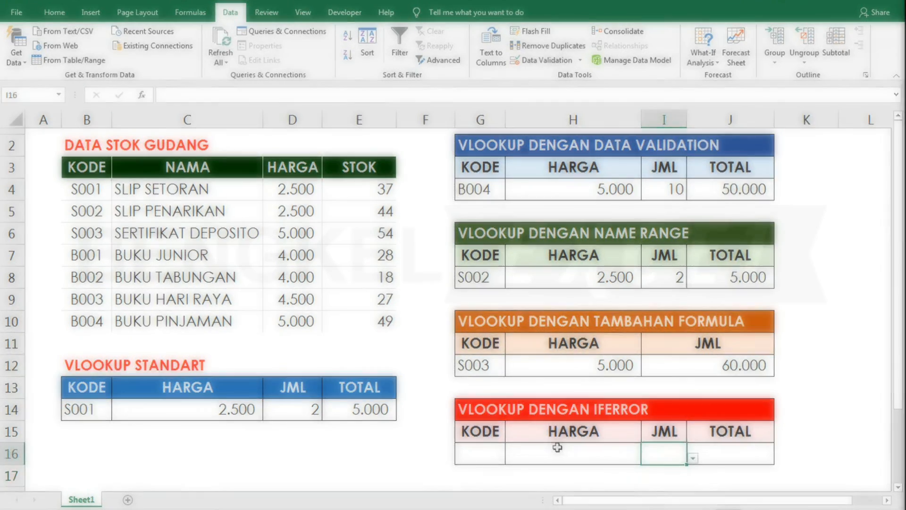
Set the KODE in G16 to B002 and the JML quantity in I16 to 7 from their validation lists.
{"action": "left_click", "coordinate": [567, 447]}
{"action": "left_click", "coordinate": [489, 451]}
{"action": "left_click", "coordinate": [510, 457]}
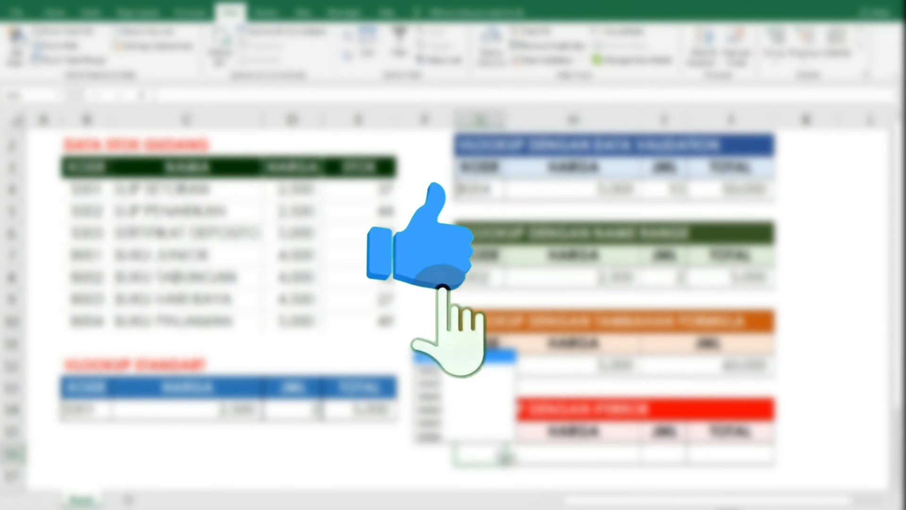
{"action": "left_click", "coordinate": [447, 410]}
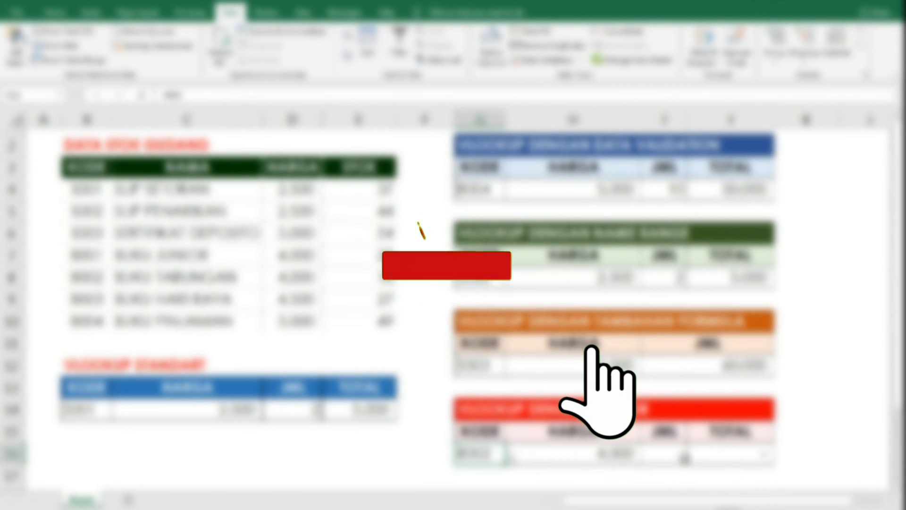
{"action": "left_click", "coordinate": [683, 456]}
{"action": "left_click", "coordinate": [690, 458]}
{"action": "left_click", "coordinate": [641, 422]}
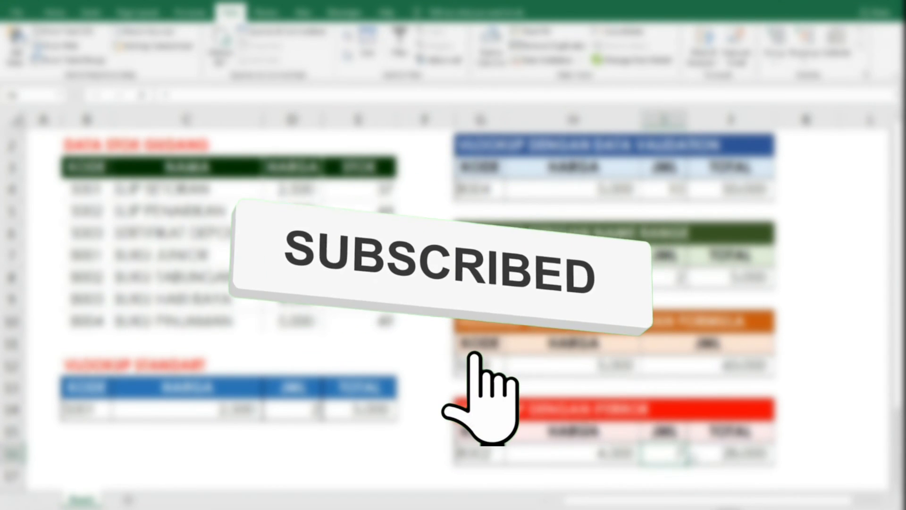
Open the list of available codes for KODE cell G16 in the IFERROR table.
{"action": "left_click", "coordinate": [494, 456]}
{"action": "left_click", "coordinate": [509, 457]}
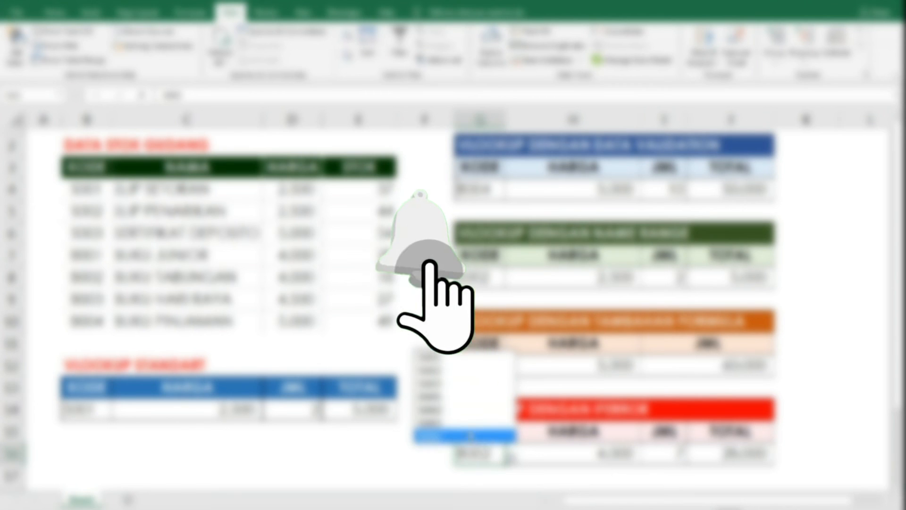